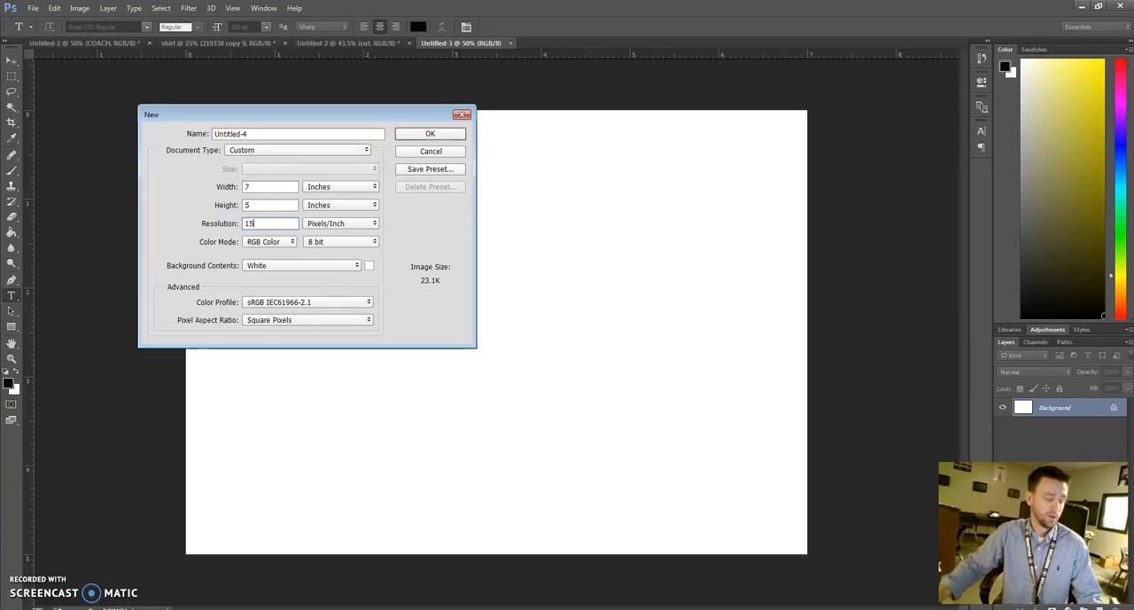
Create the 7 × 5 inch white document and add the text COACH in Snap ITC Regular at 150 pt
click(449, 135)
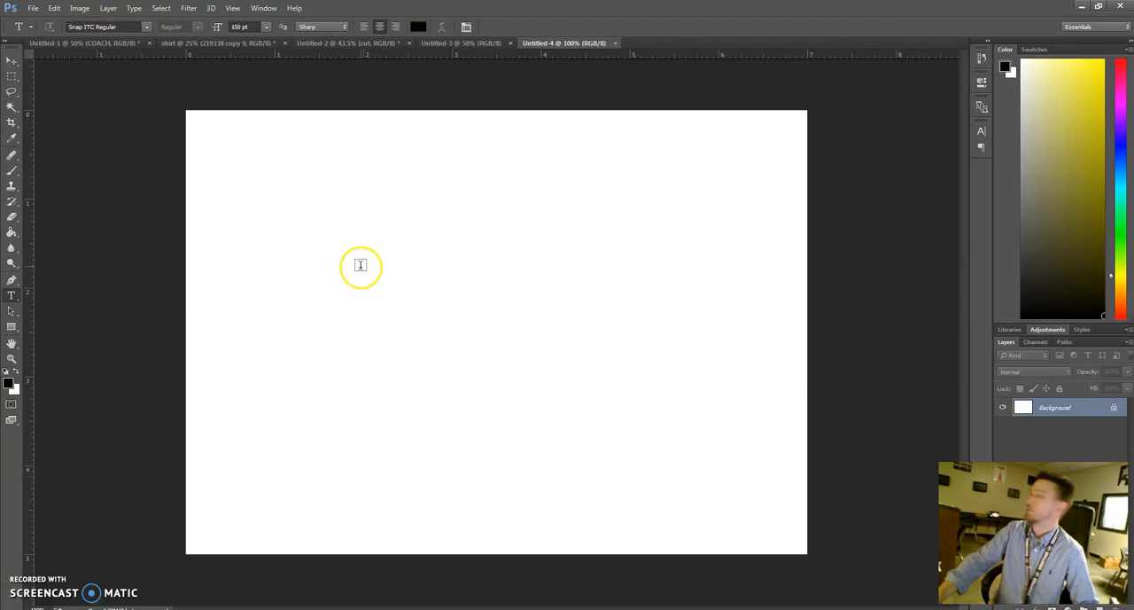
click(480, 181)
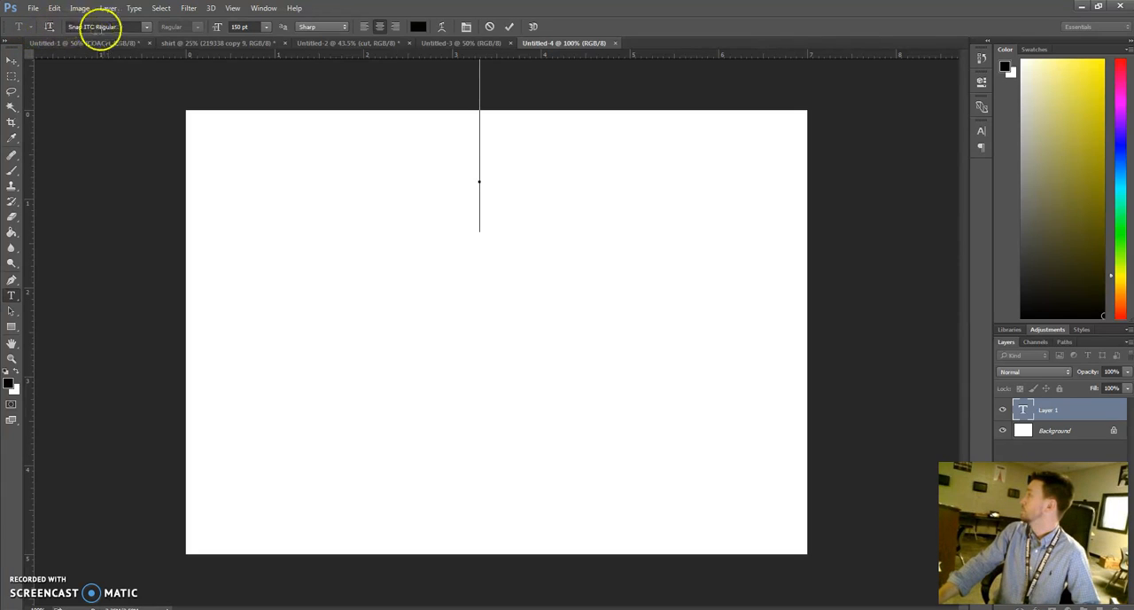
click(243, 29)
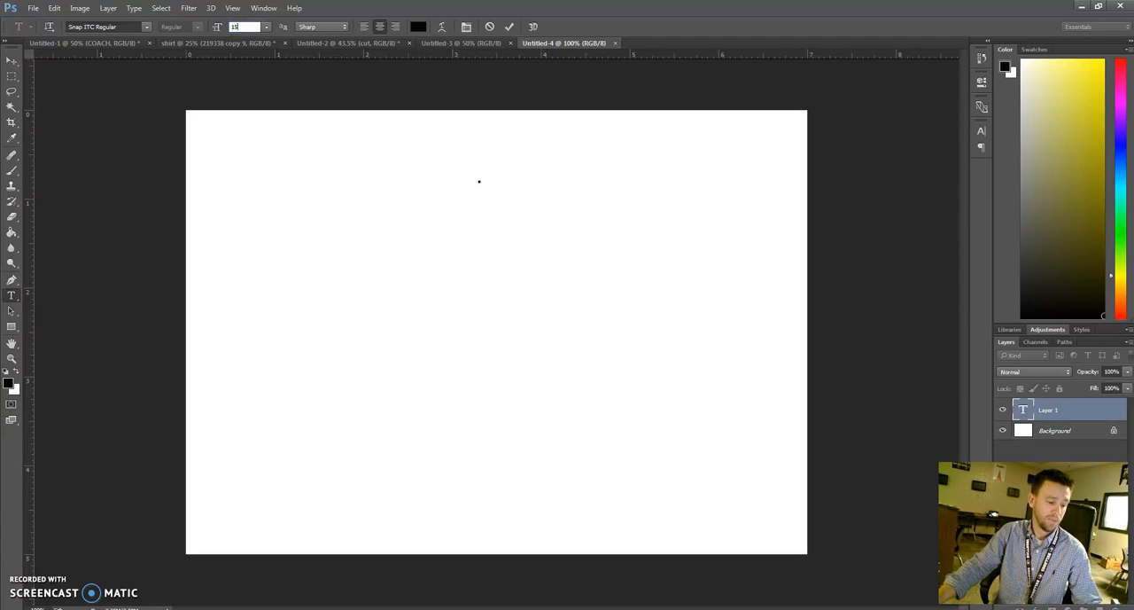
click(210, 35)
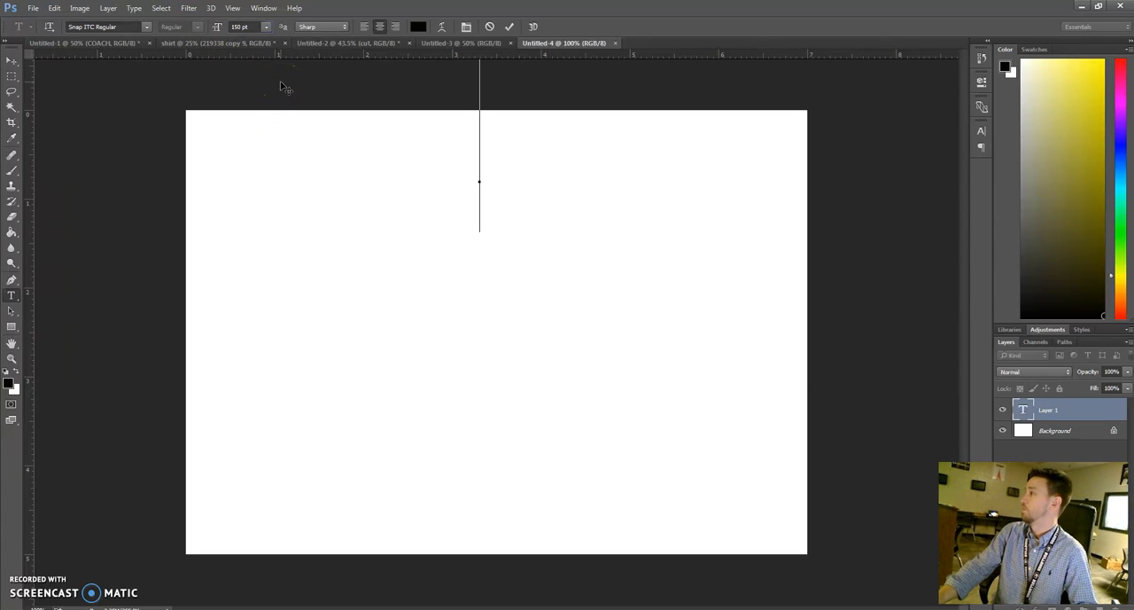
click(272, 85)
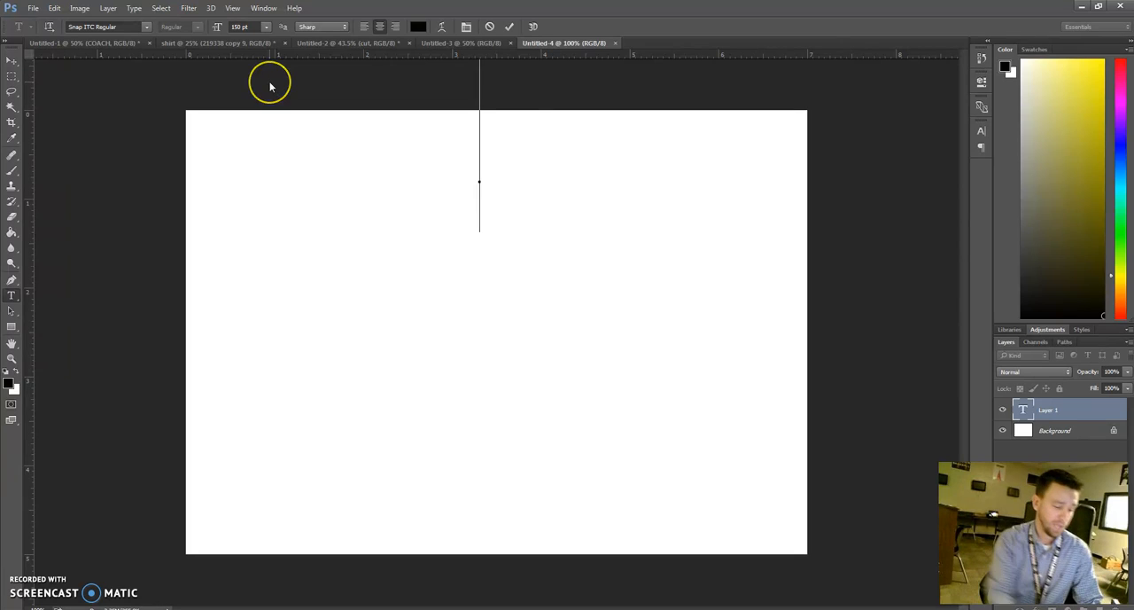
text(COACH)
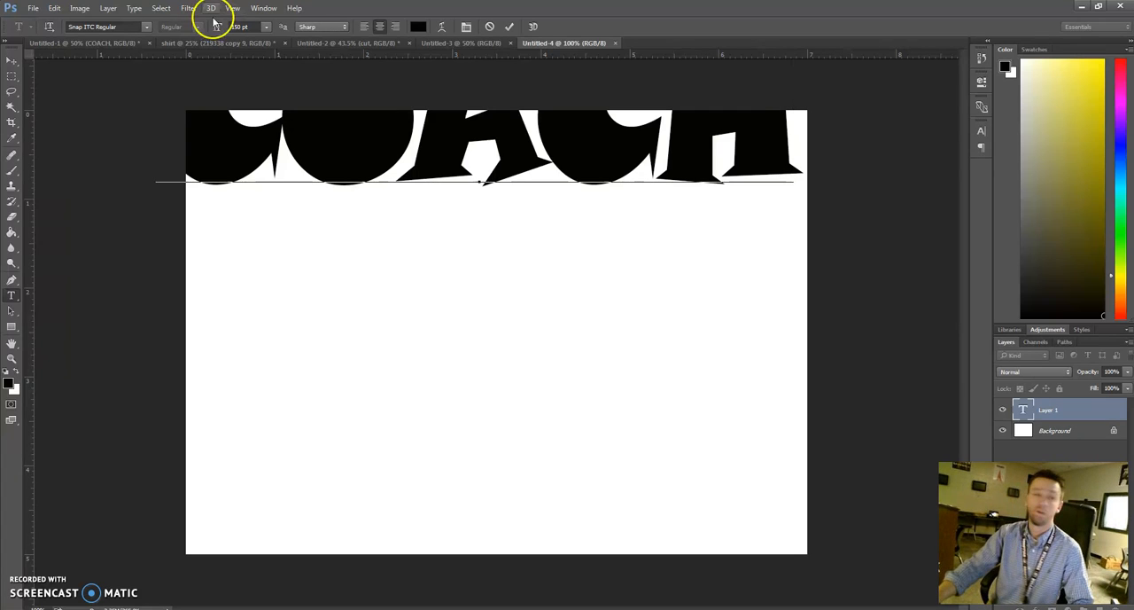
click(512, 28)
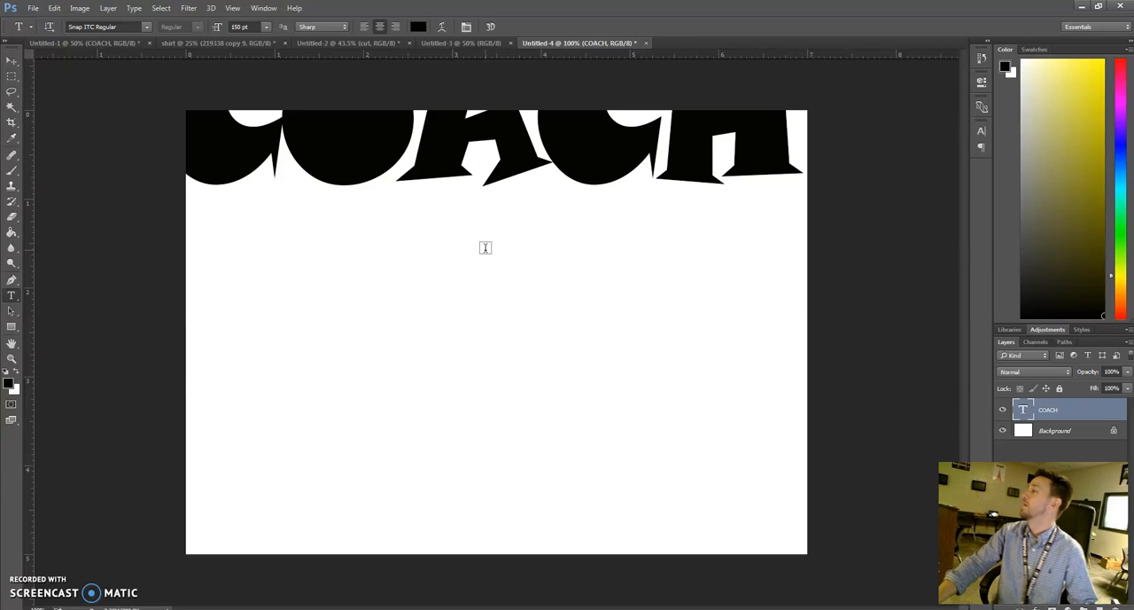
Move the COACH text down onto the canvas and set its font size to 50 pt
key(v)
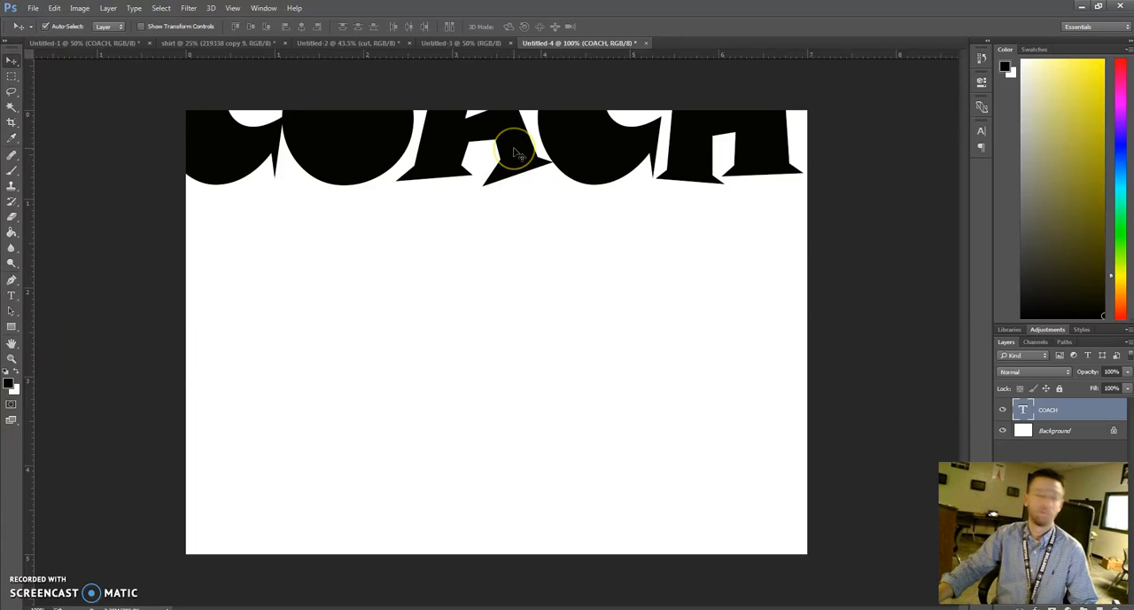
drag(517, 152, 539, 243)
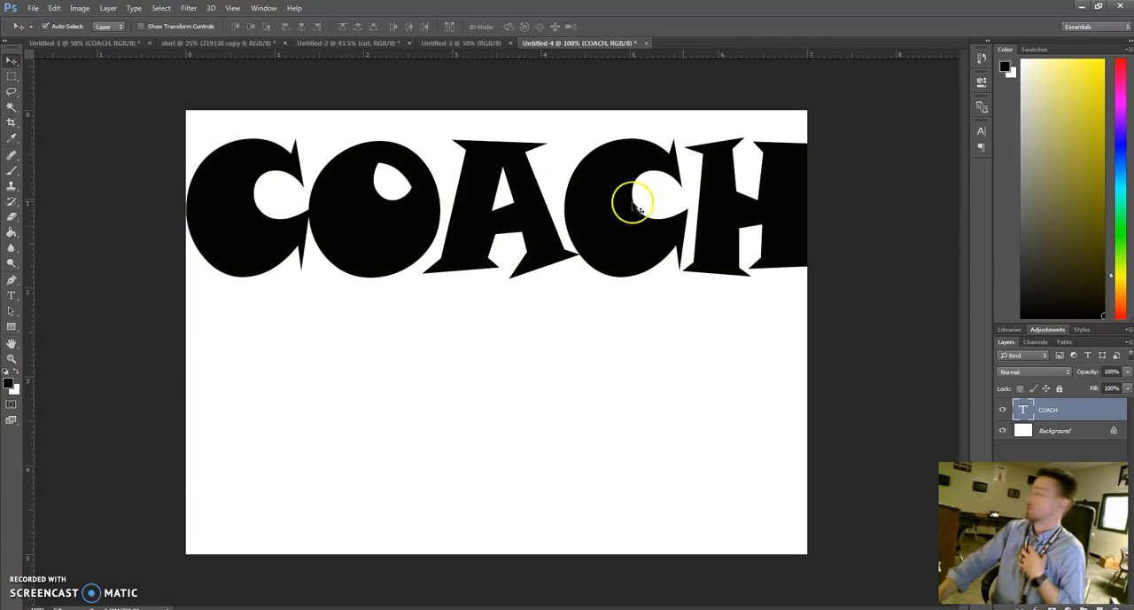
double_click(1023, 409)
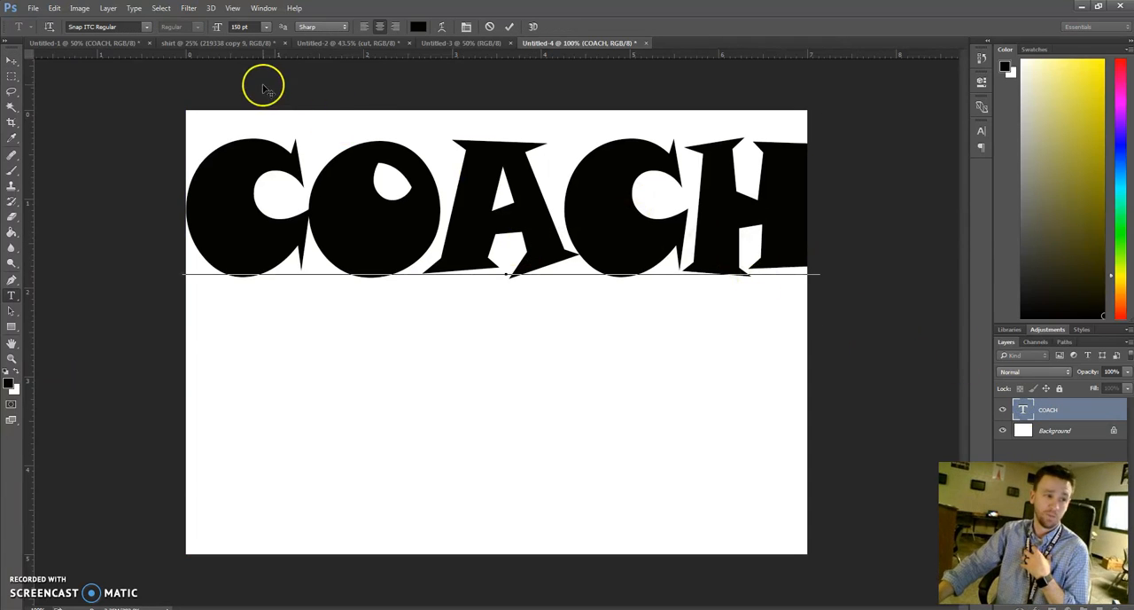
drag(816, 226, 152, 180)
drag(254, 28, 221, 28)
text(50)
key(Return)
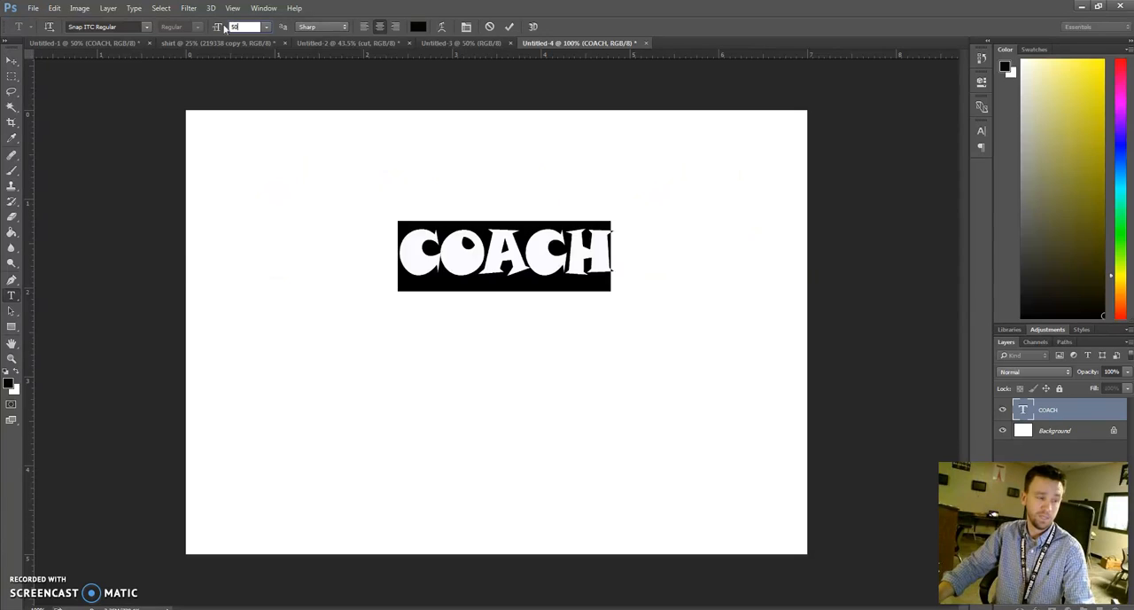
click(491, 89)
Free-transform the COACH text to about 288% width and 398% height, spanning the canvas width in its upper half
key(v)
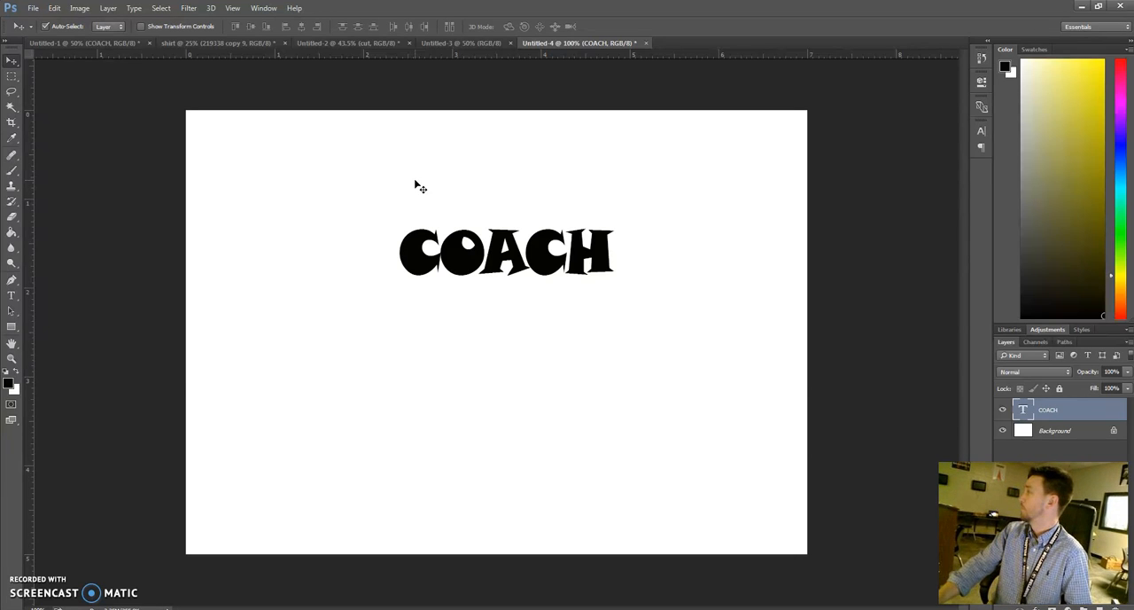
key(ctrl)
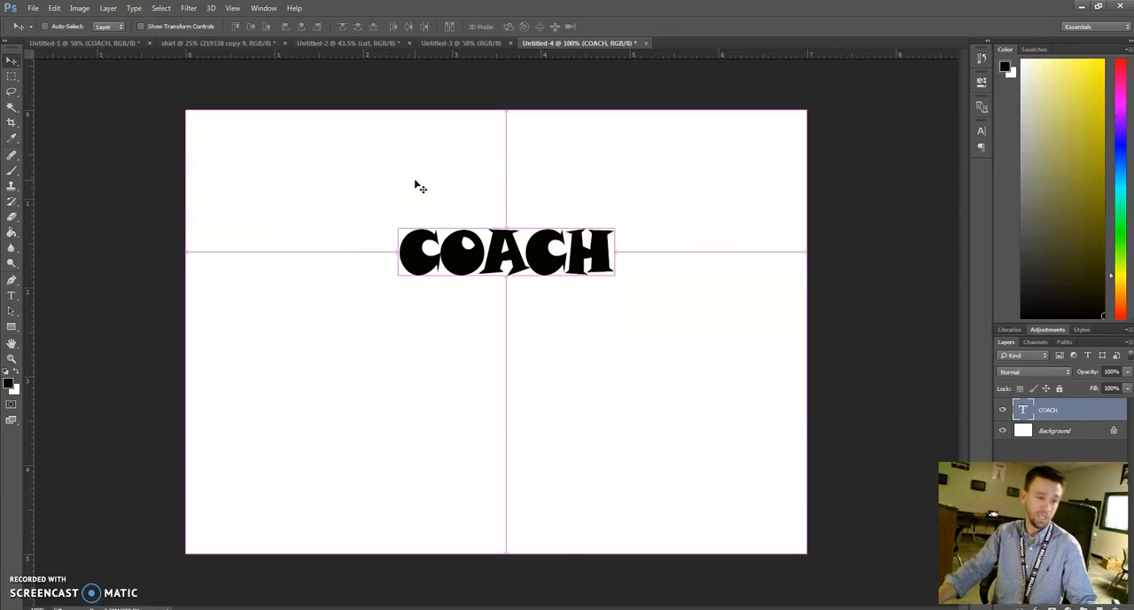
key(ctrl+t)
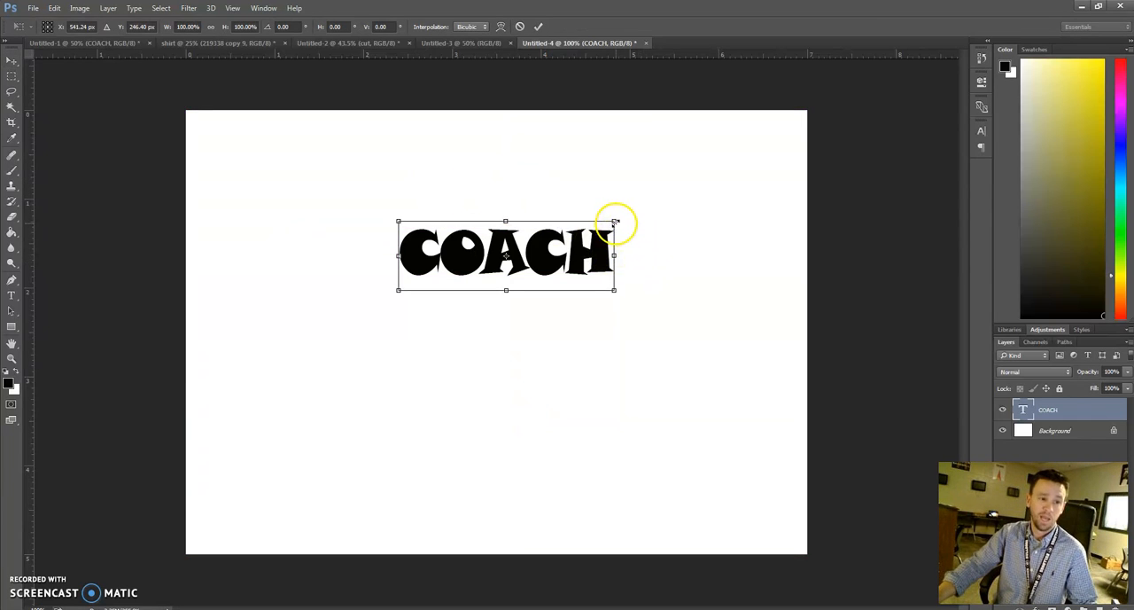
drag(614, 220, 807, 100)
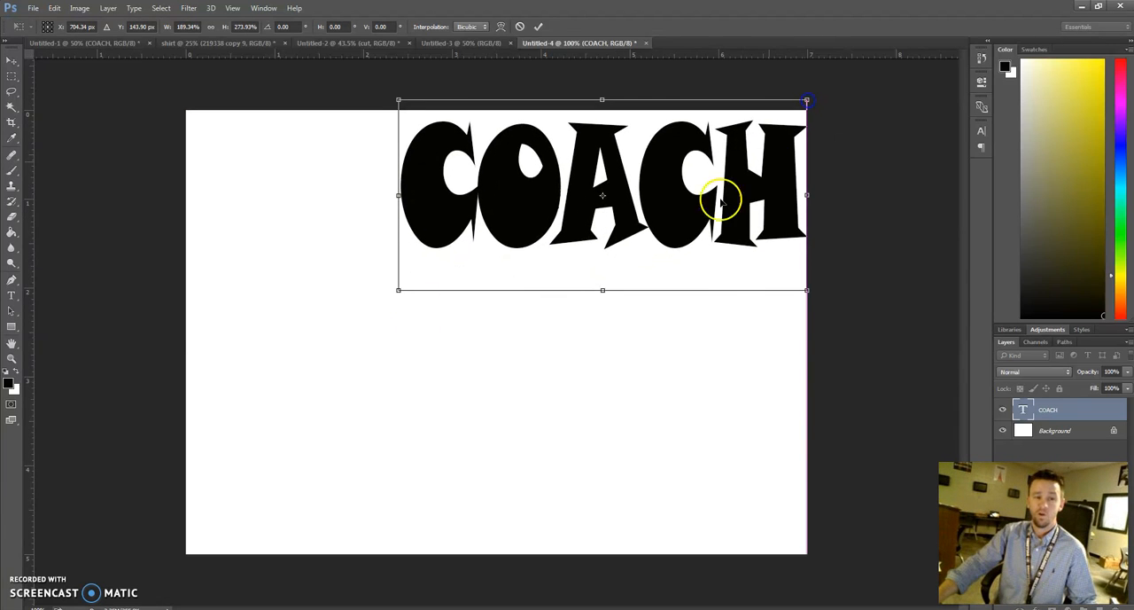
drag(398, 292, 185, 345)
drag(495, 342, 488, 377)
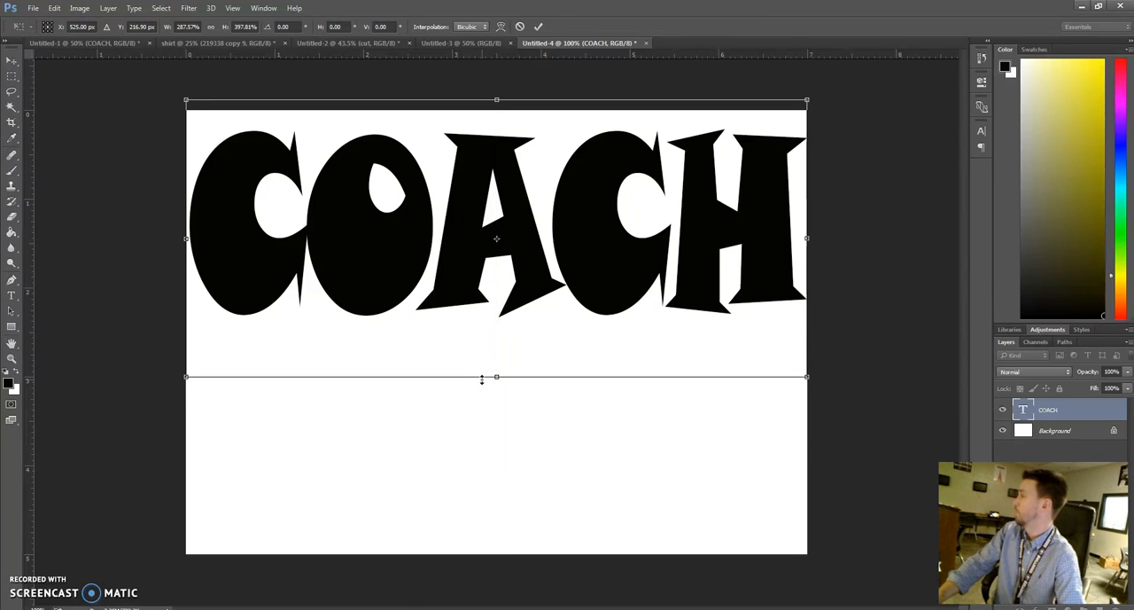
key(Return)
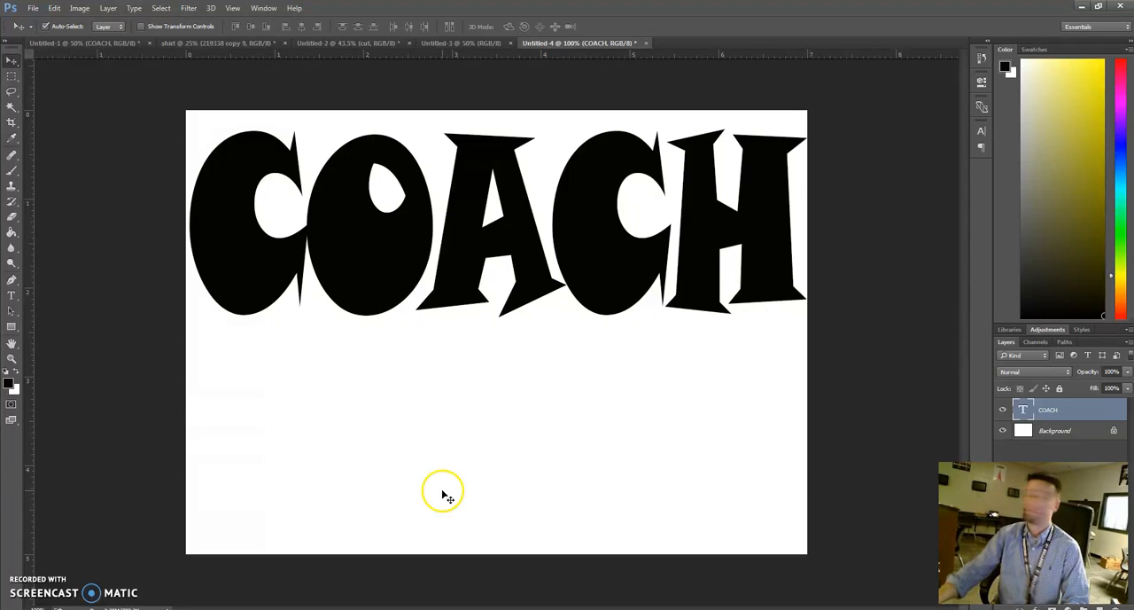
Add the surname in capitals as a separate 50 pt text layer near the lower middle of the canvas
click(11, 295)
click(490, 490)
text(CHAFFIN)
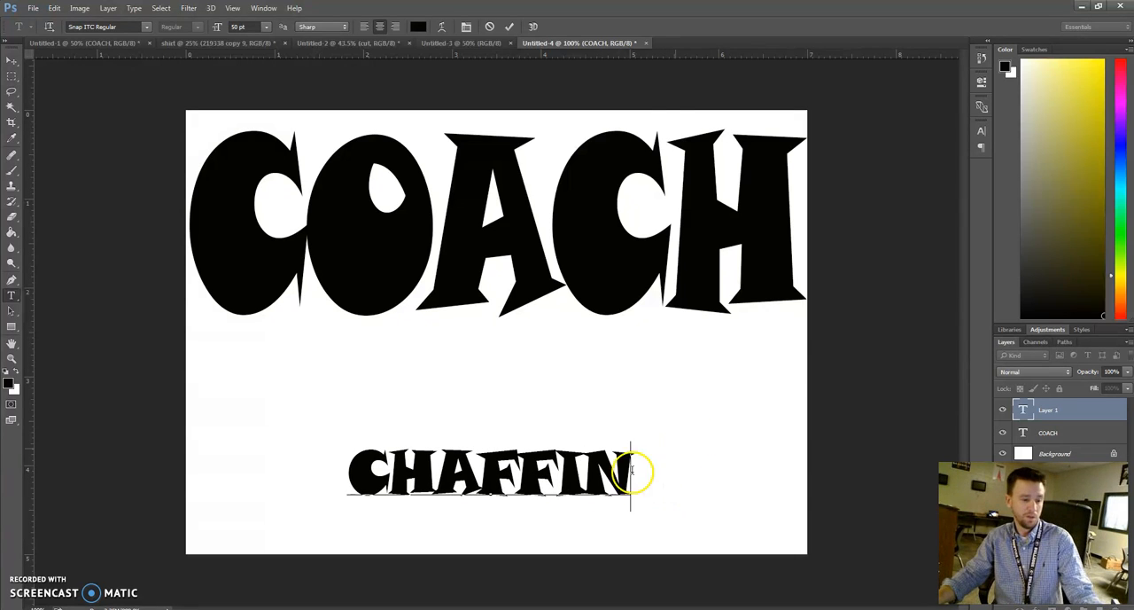
click(510, 27)
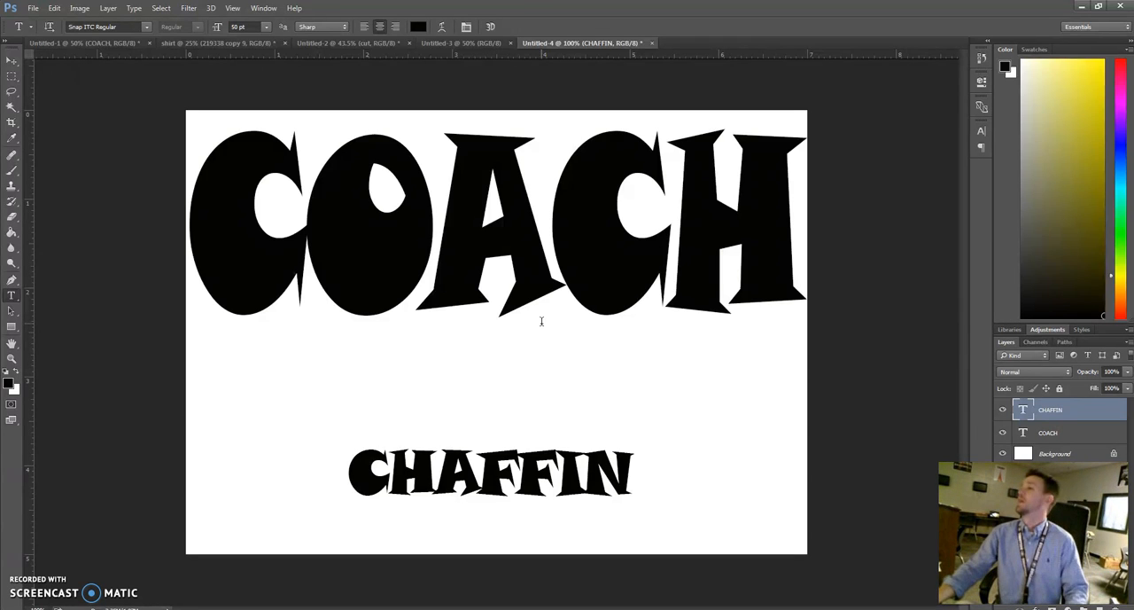
Free-transform the surname text to about 215% width and 475% height, filling the canvas width directly beneath COACH
key(ctrl+t)
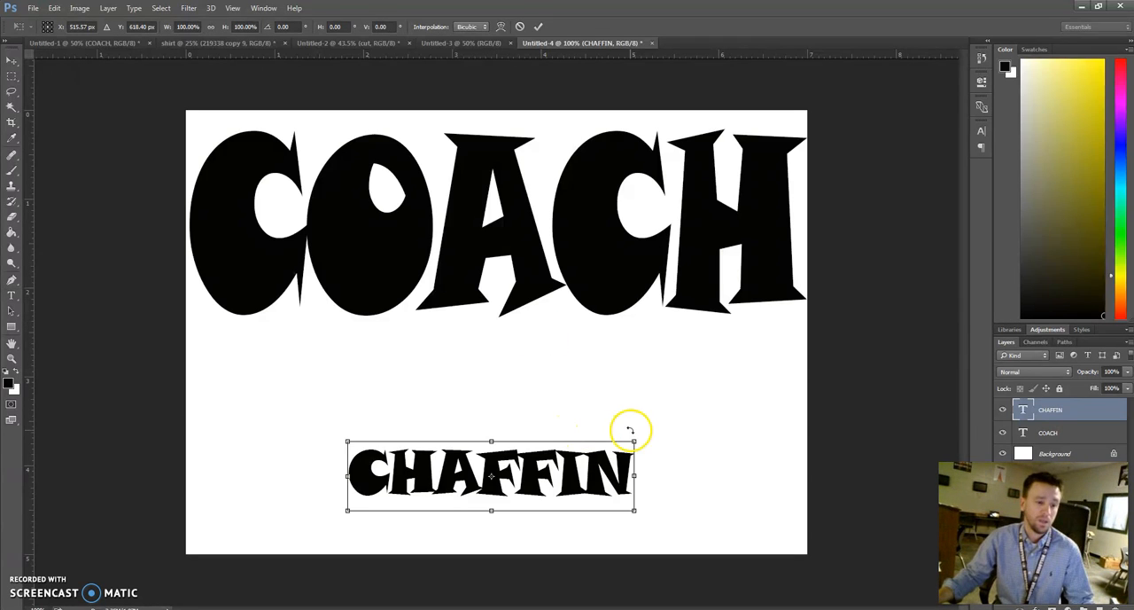
drag(634, 438, 805, 291)
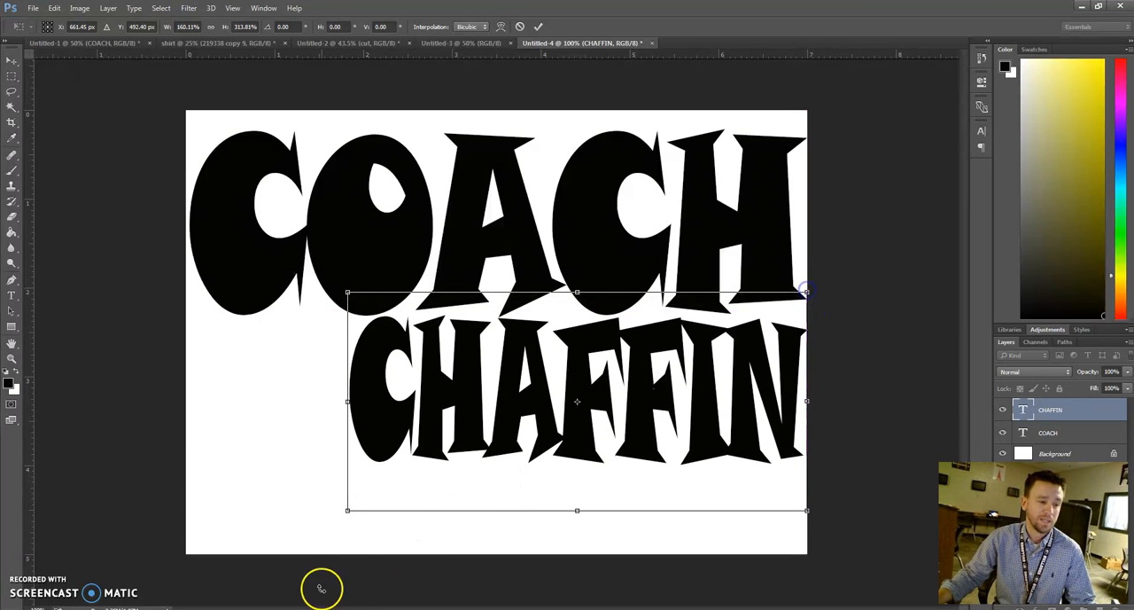
drag(314, 528, 189, 608)
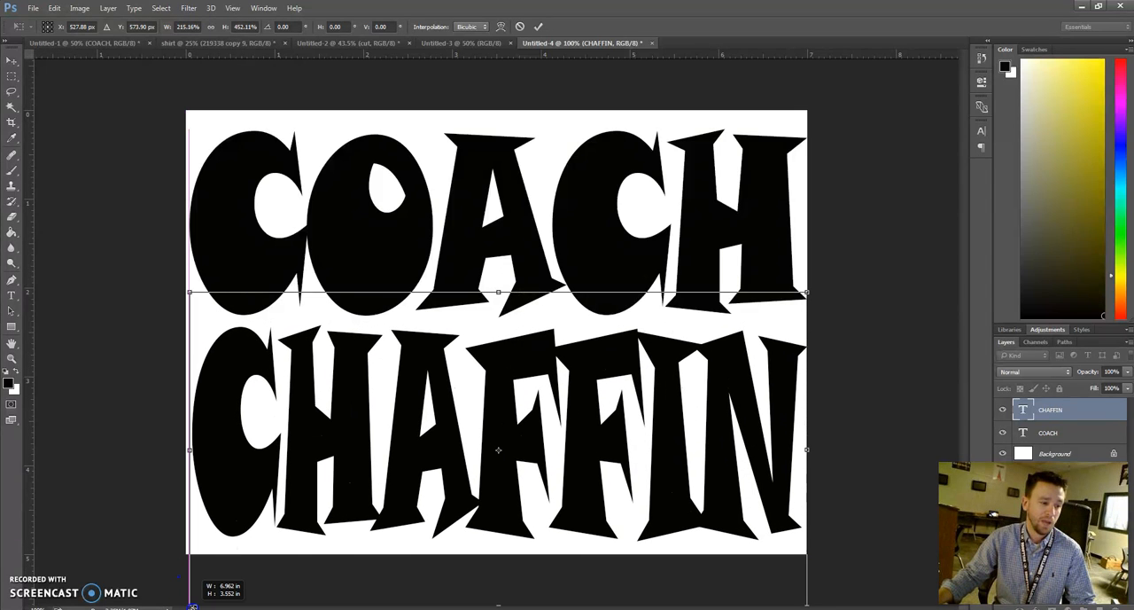
drag(498, 291, 493, 332)
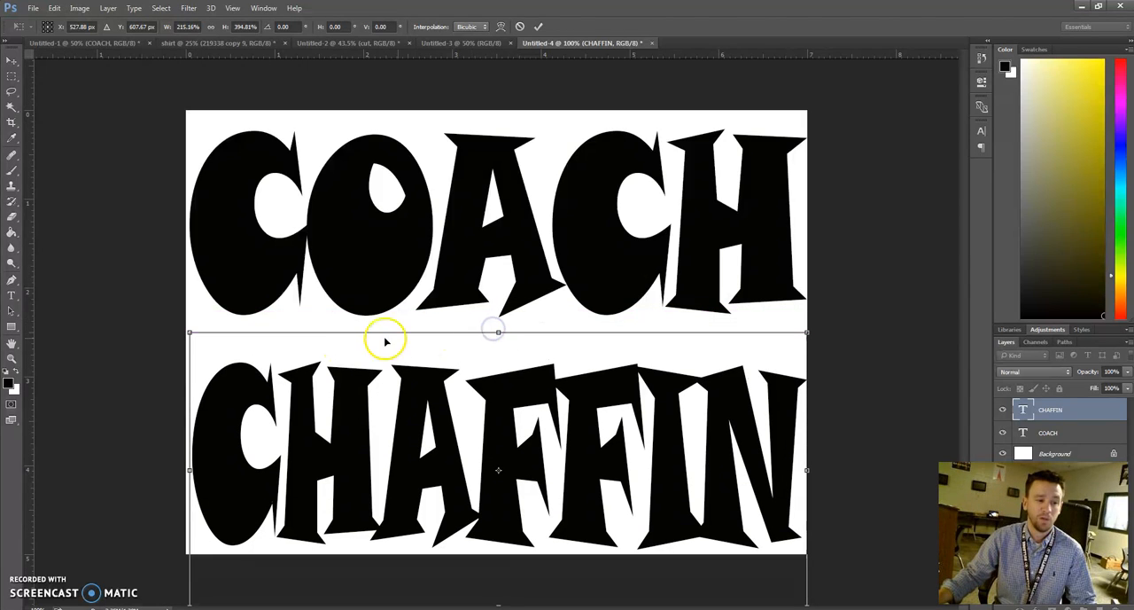
drag(502, 328, 500, 318)
click(497, 331)
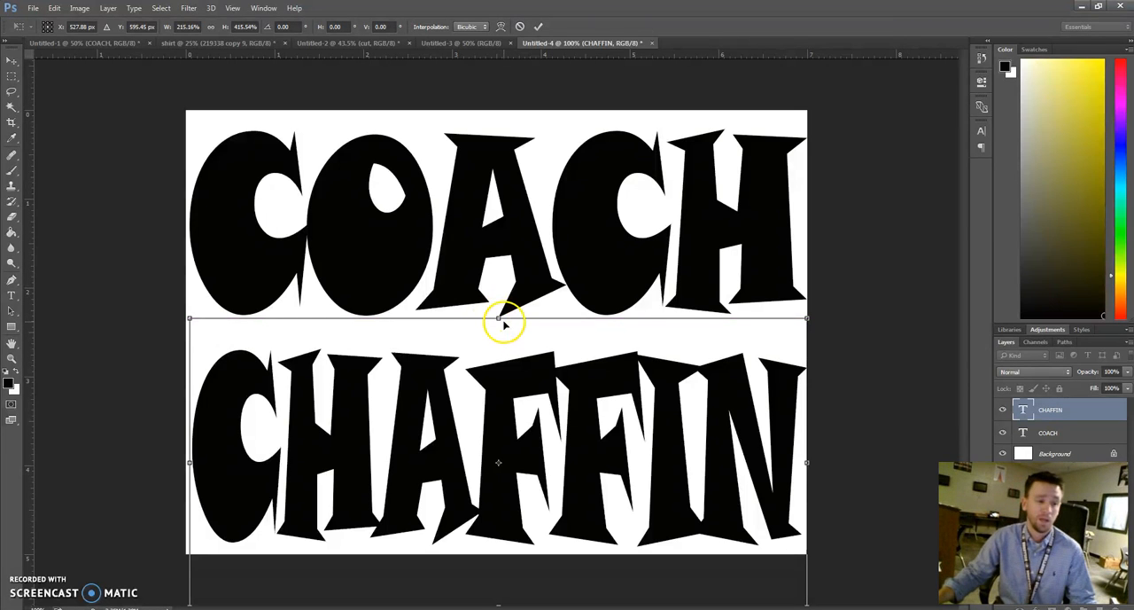
drag(497, 317, 499, 278)
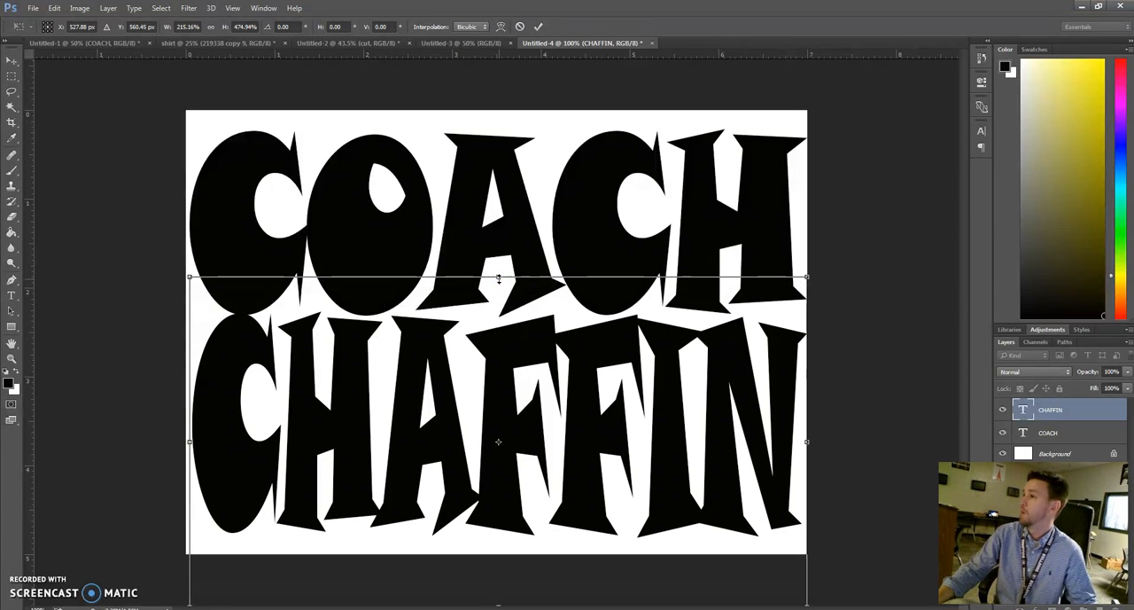
key(Return)
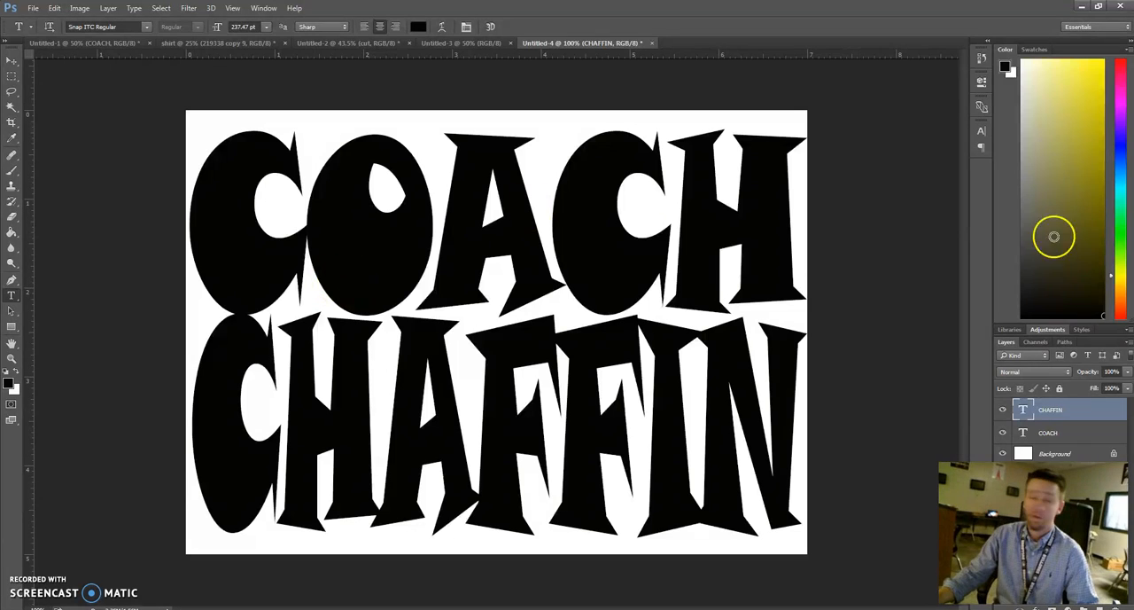
Preview other fonts on the surname text and keep Snap ITC Regular
double_click(1024, 409)
click(115, 27)
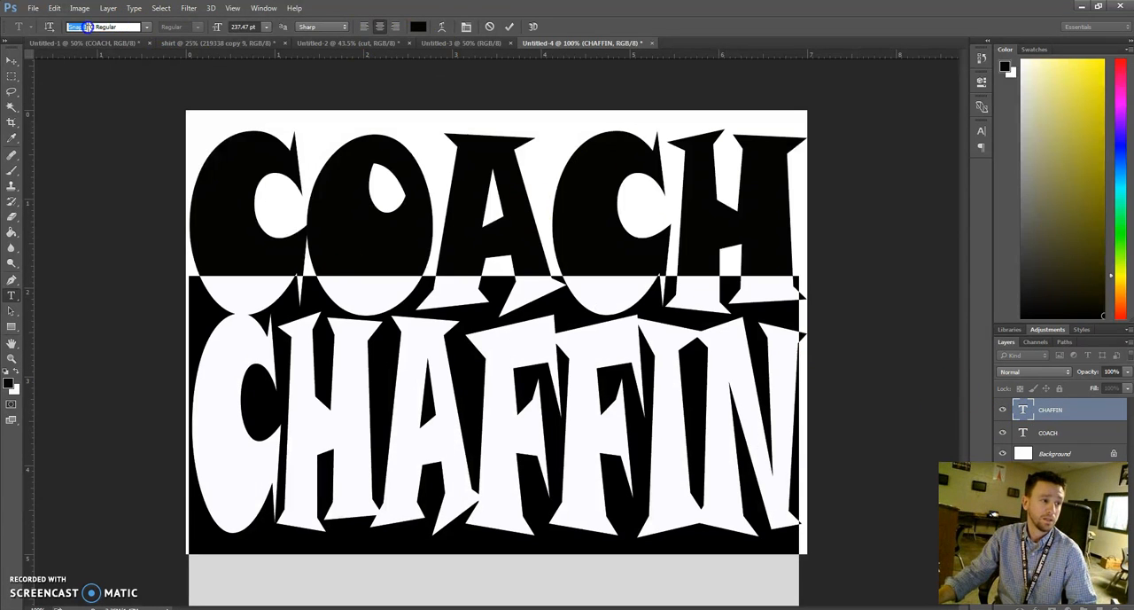
click(149, 27)
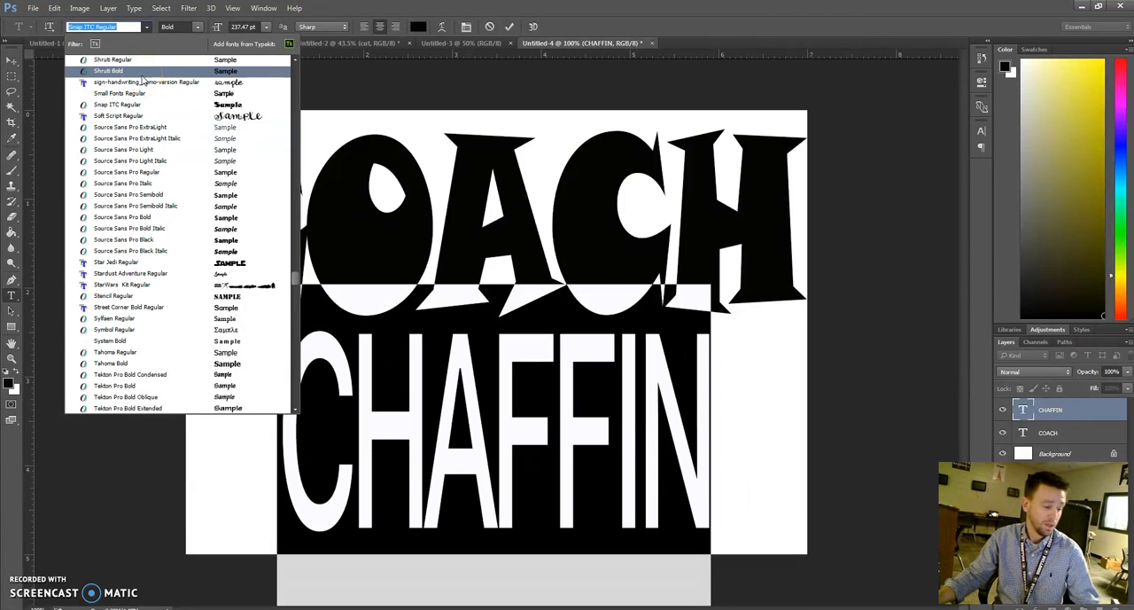
click(145, 104)
click(514, 27)
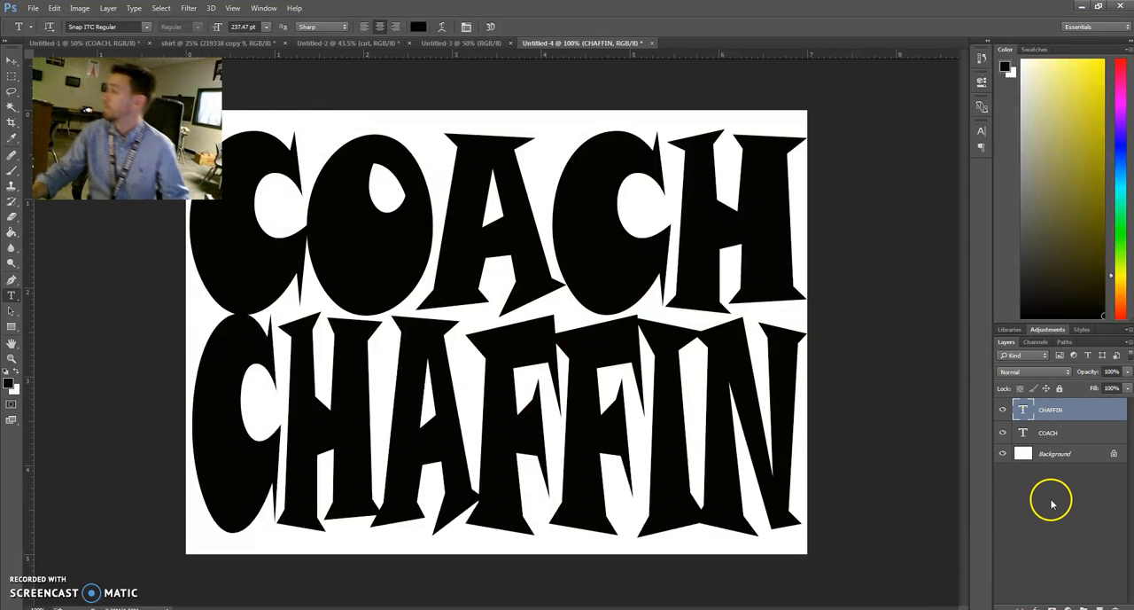
Convert the two text layers together into one smart object
shift+click(1084, 428)
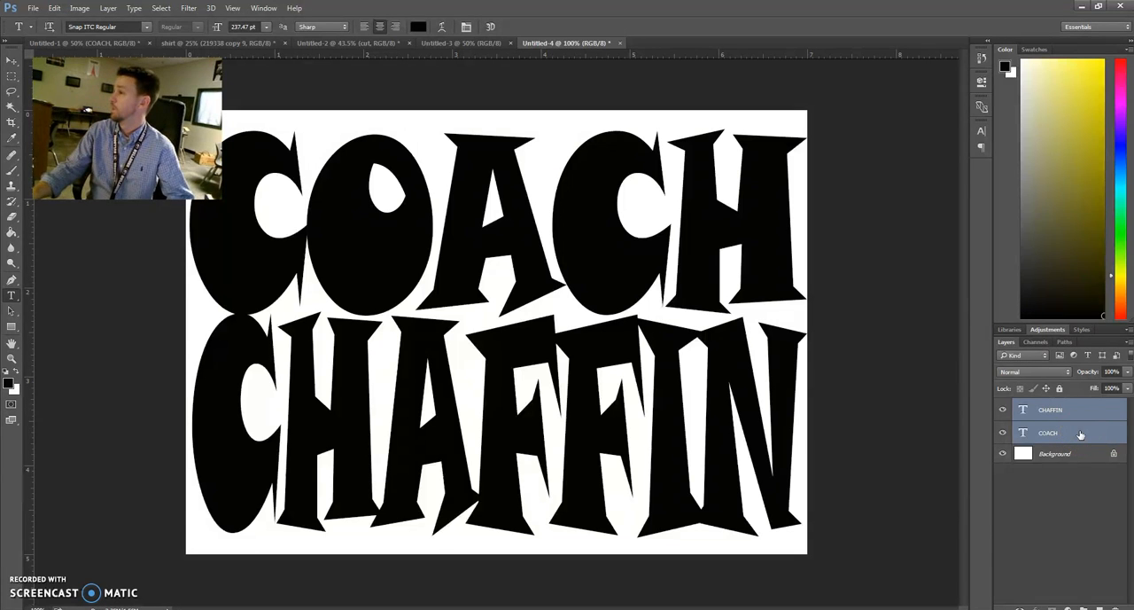
right_click(1081, 434)
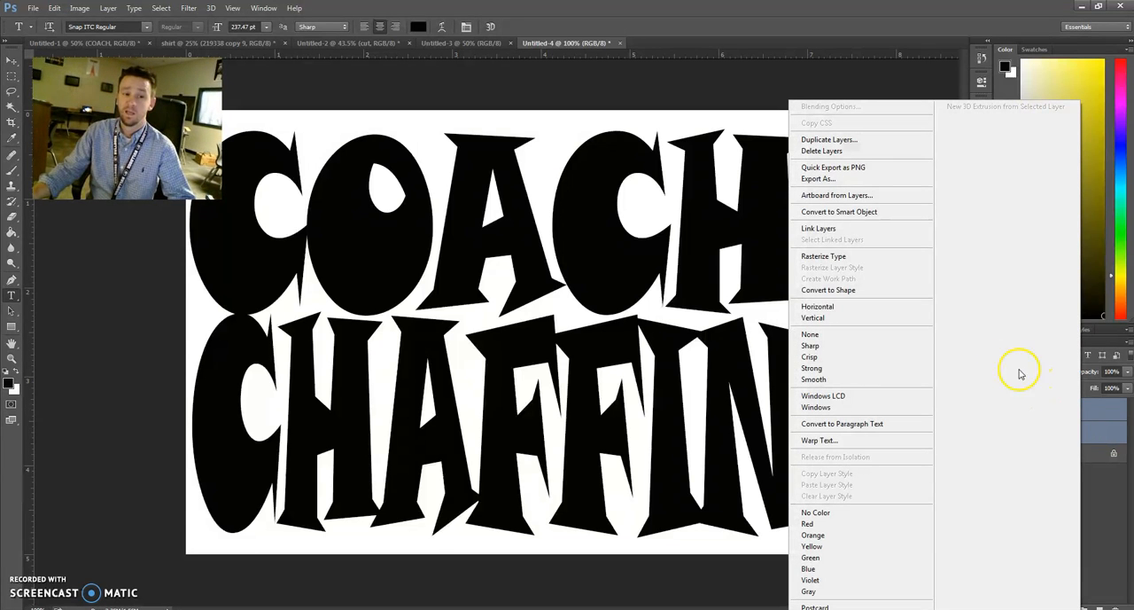
click(874, 213)
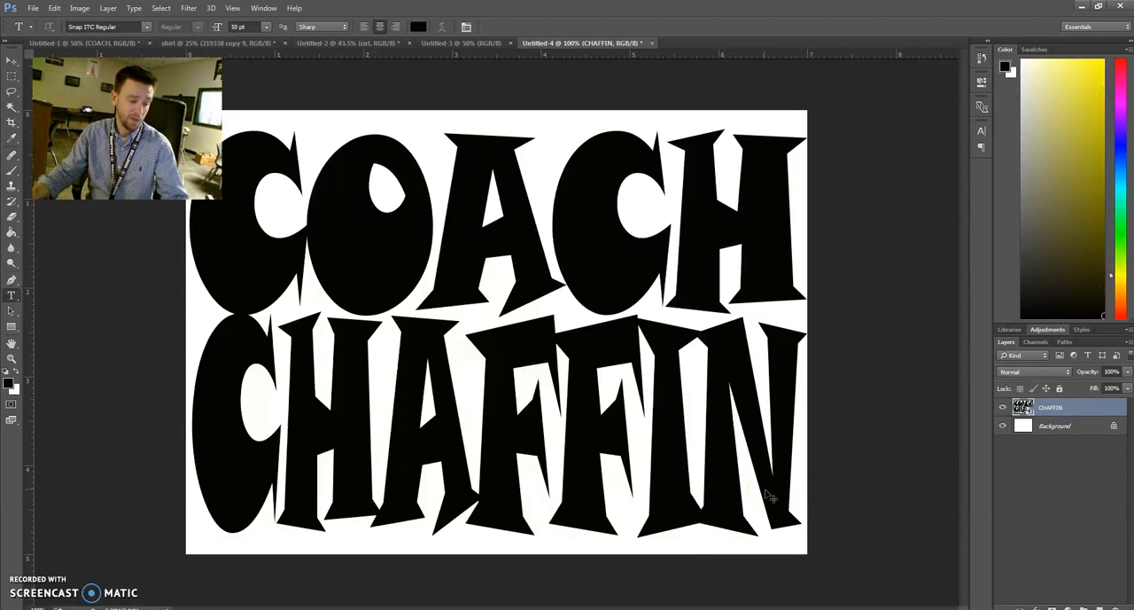
Free-transform the lettering smart object to about 109% height so it spans the canvas from its upper to its lower edge
key(ctrl+t)
drag(805, 531, 843, 468)
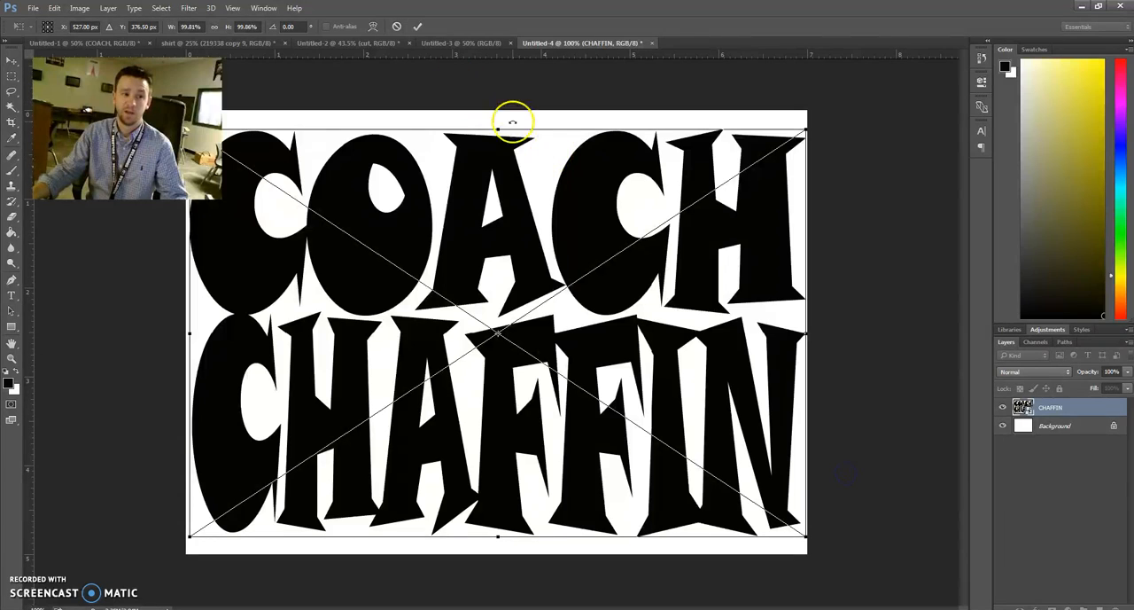
drag(501, 127, 500, 110)
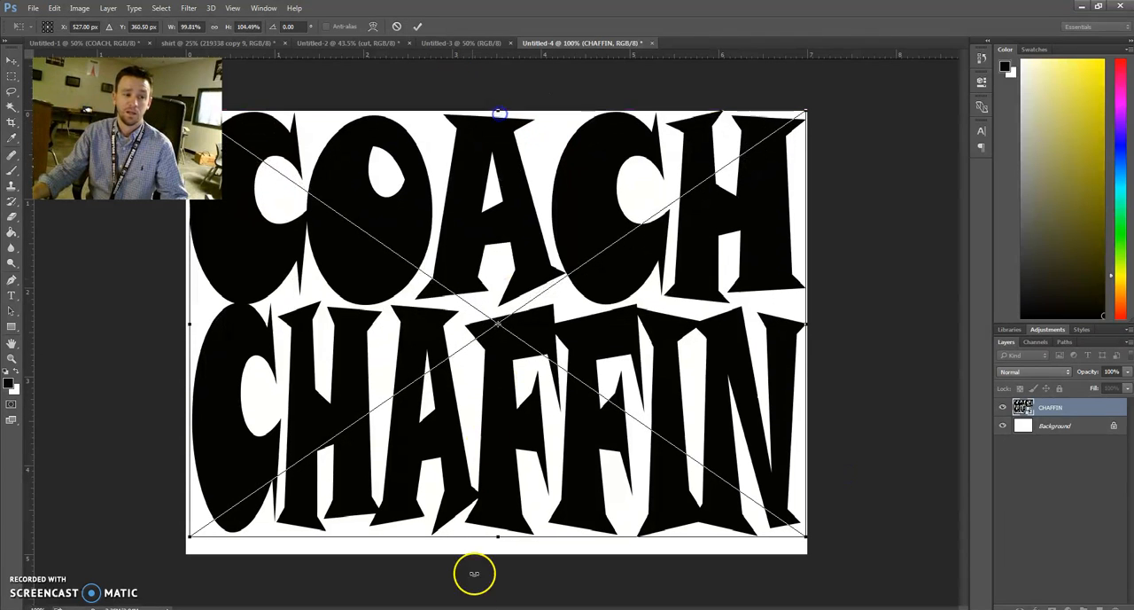
drag(499, 536, 499, 551)
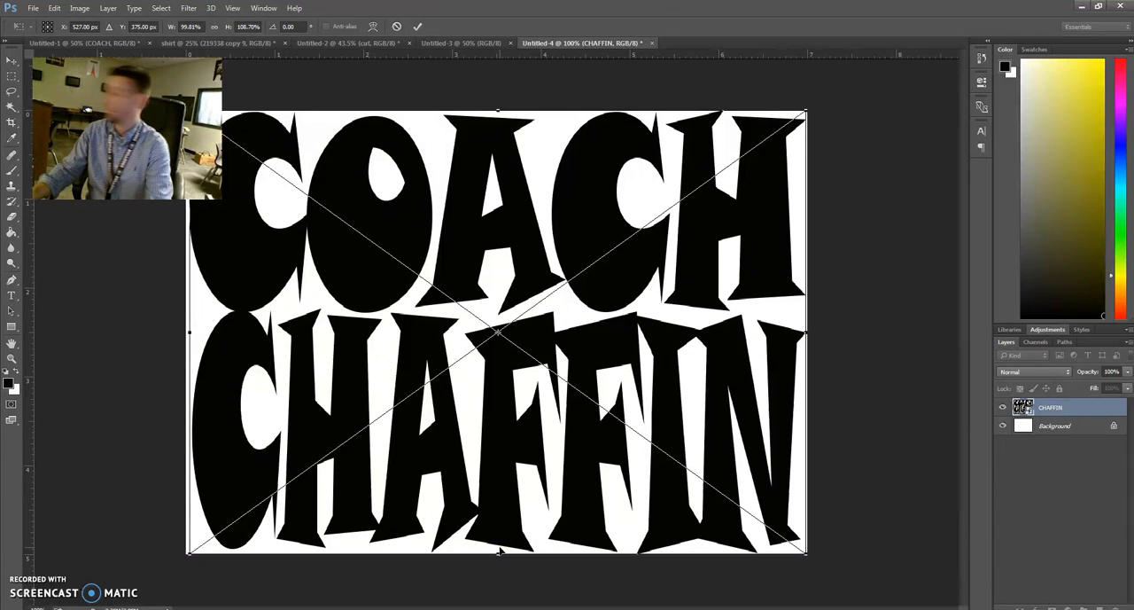
key(t)
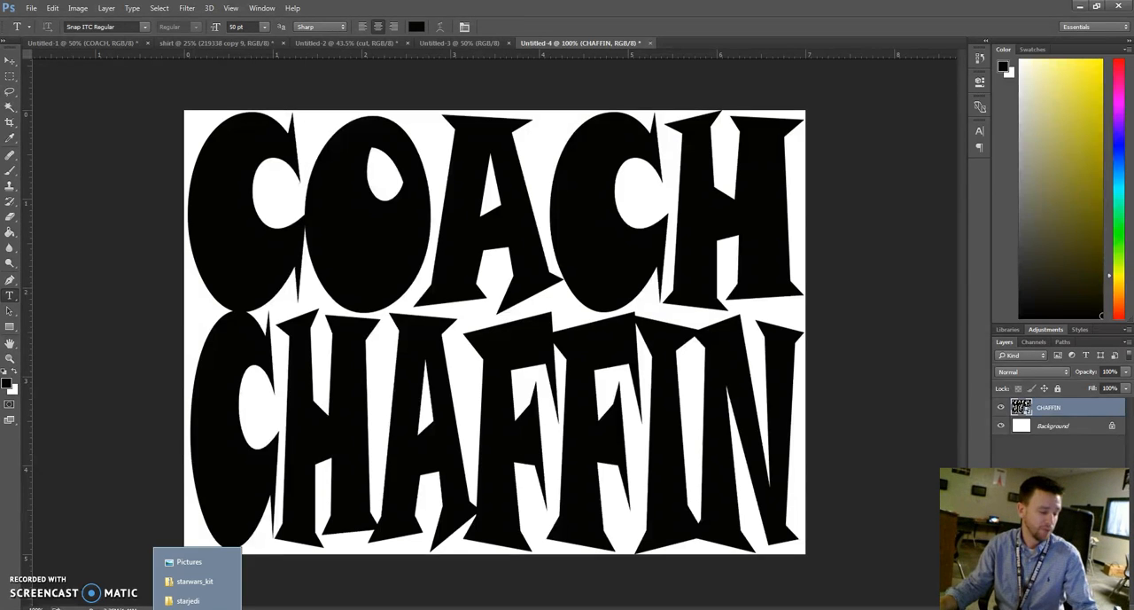
Switch to Google Chrome by finding it among the computer's installed programs and opening a browser window
key(super)
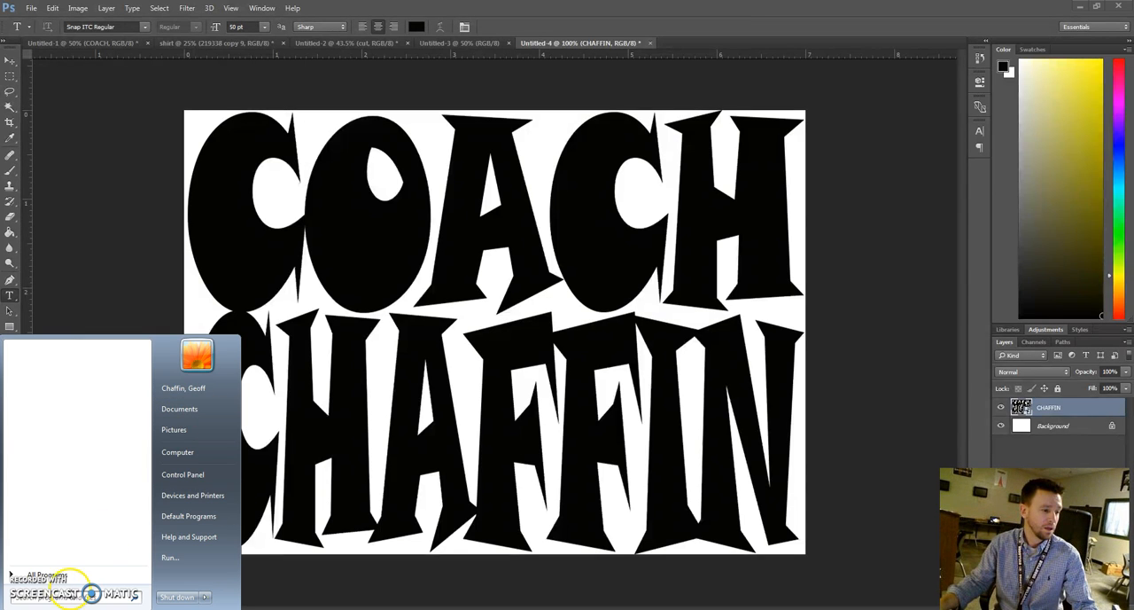
click(60, 575)
scroll(96, 523, down, 10)
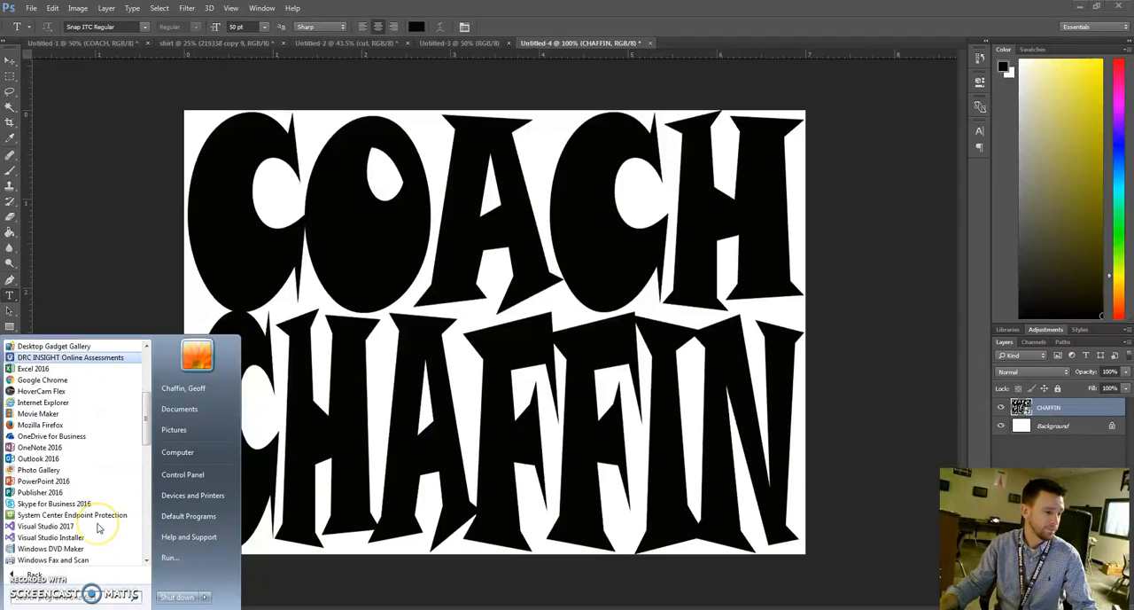
scroll(98, 528, down, 4)
scroll(98, 529, up, 15)
click(46, 464)
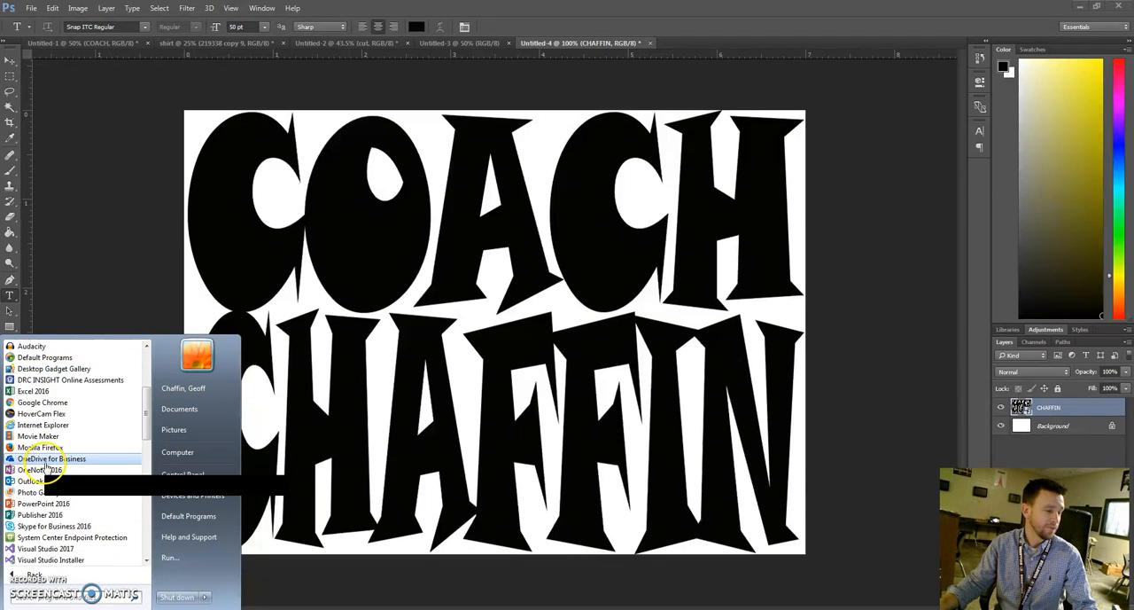
scroll(50, 496, up, 2)
scroll(53, 501, up, 3)
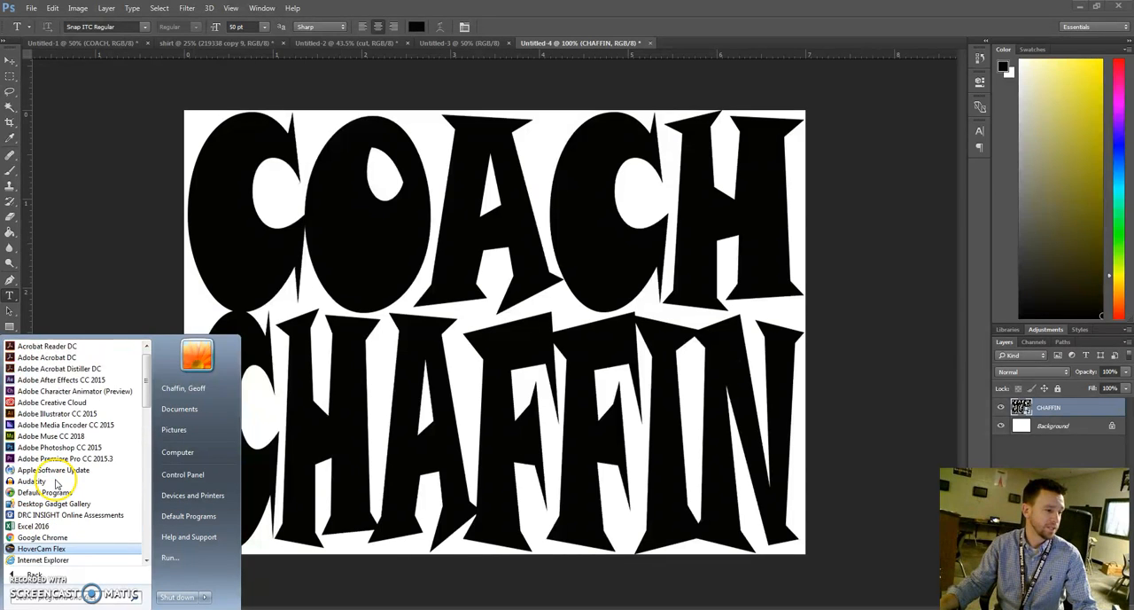
scroll(55, 492, down, 5)
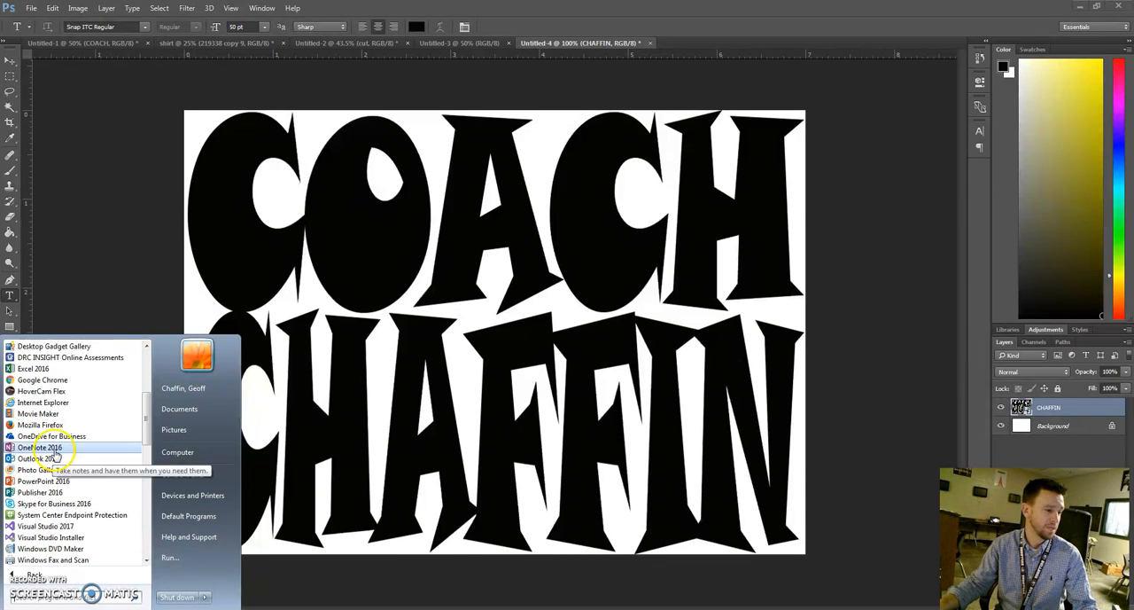
click(57, 381)
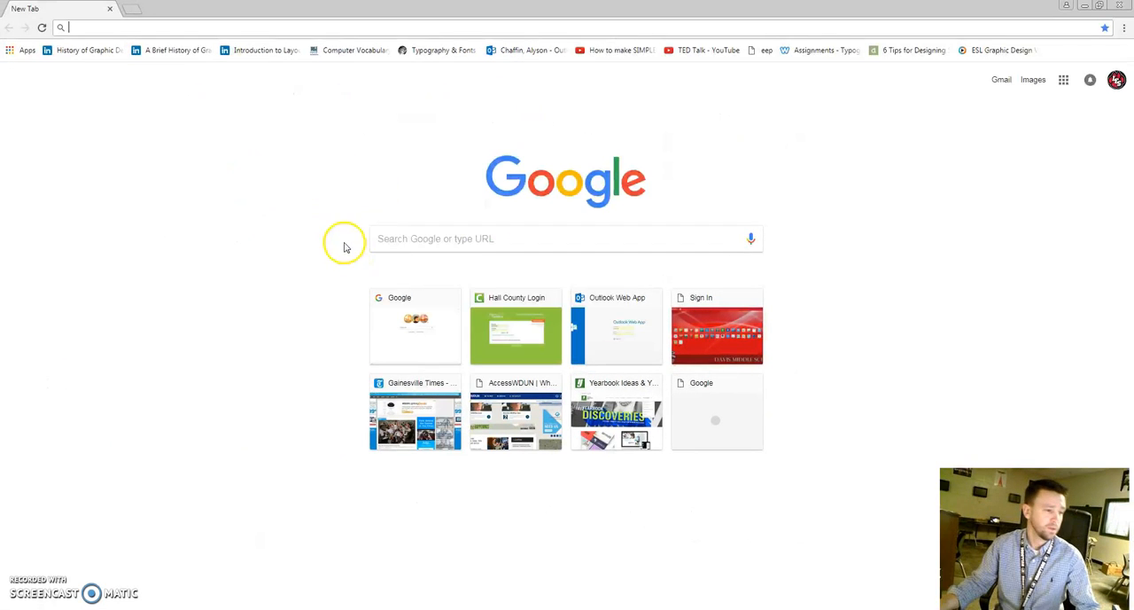
Search Google for baseball and show the image results
click(405, 240)
text(baseball \)
key(Return)
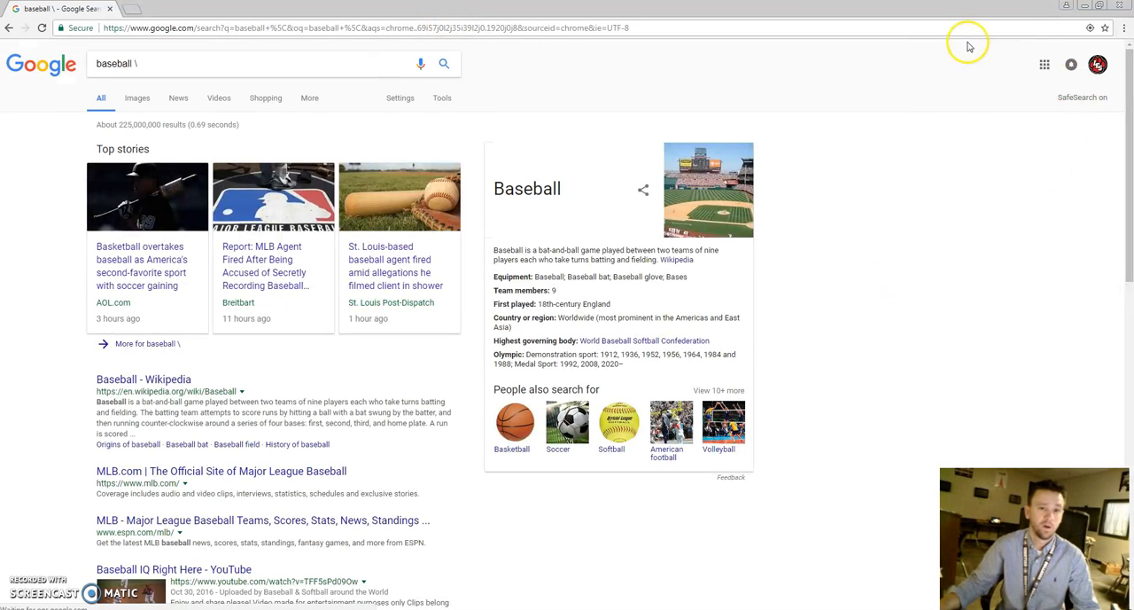
click(139, 98)
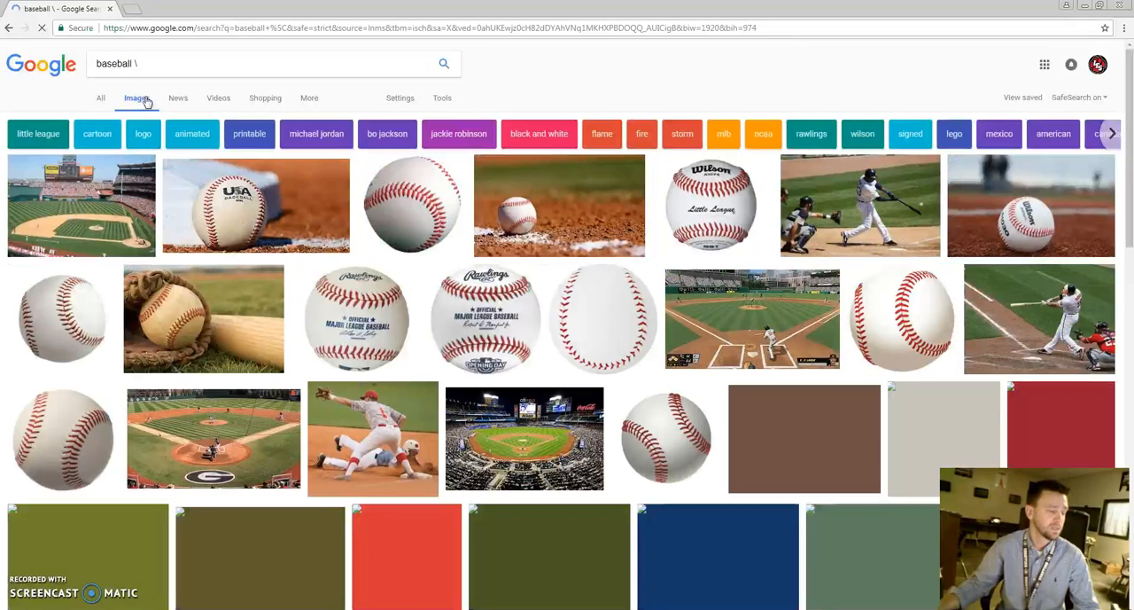
Open the USA Baseball photo at full size and save it in the Music library as the JPEG cut (1)
click(302, 196)
click(808, 319)
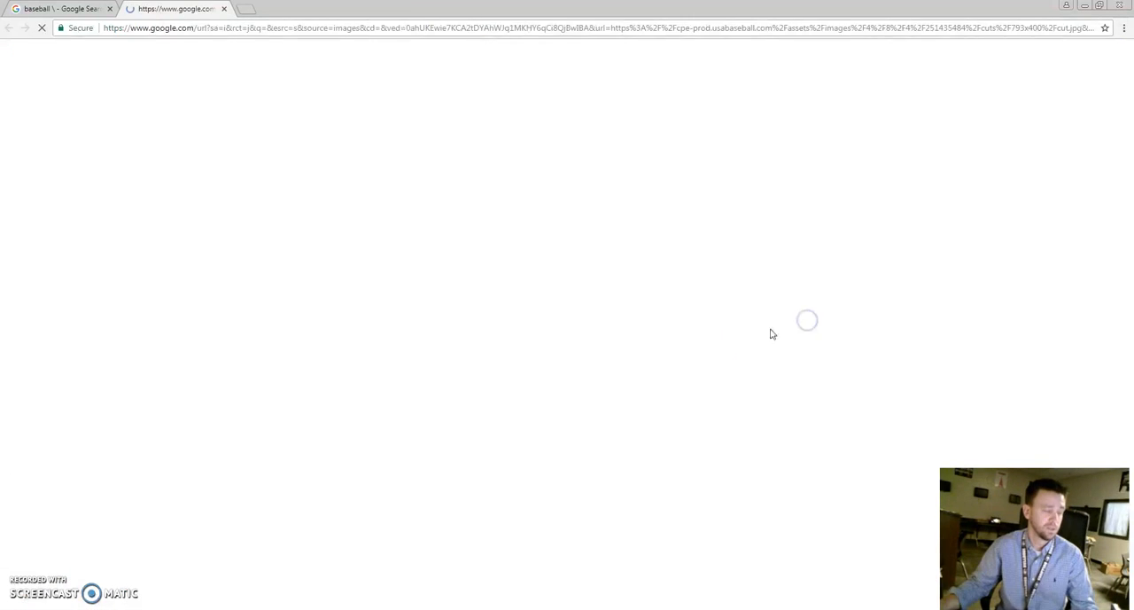
right_click(474, 285)
click(493, 311)
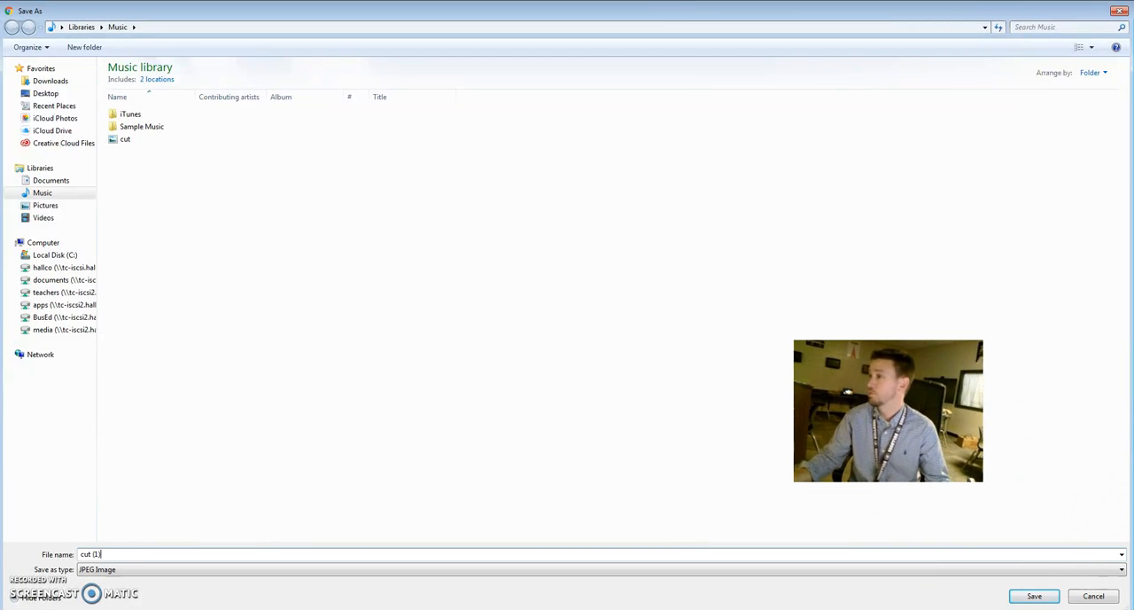
click(1035, 595)
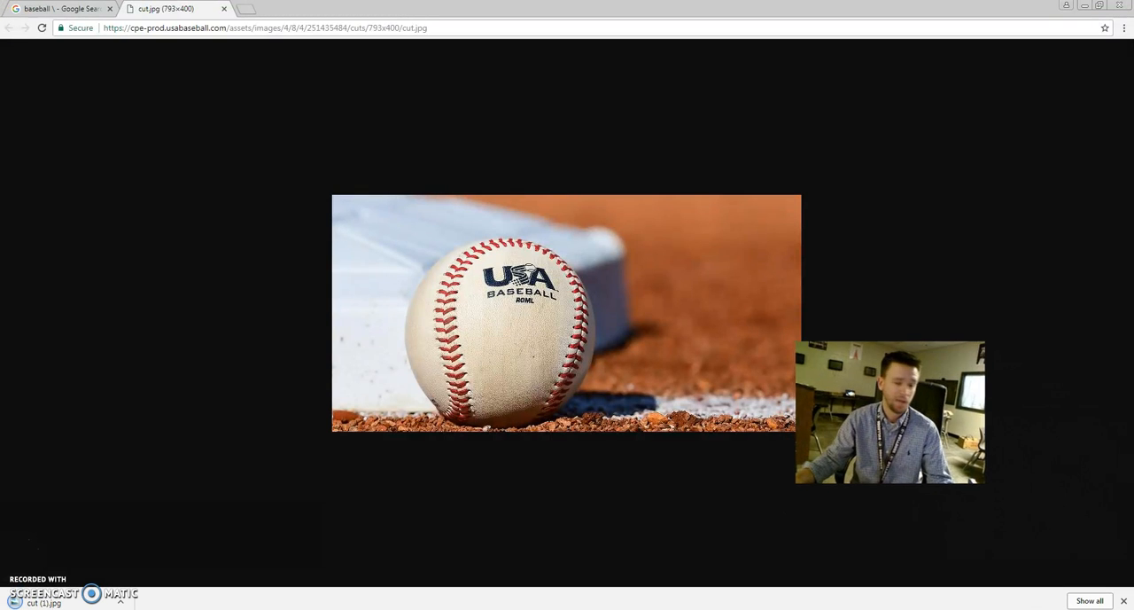
Return to Photoshop and place the saved cut (1) photo as an embedded image above the lettering
click(1086, 8)
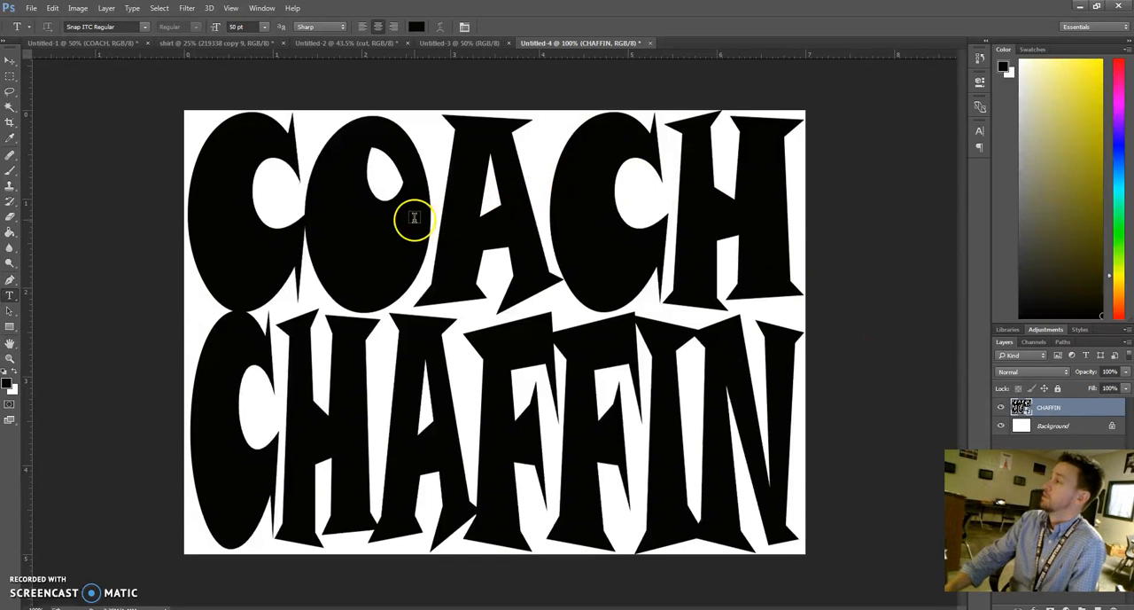
click(31, 8)
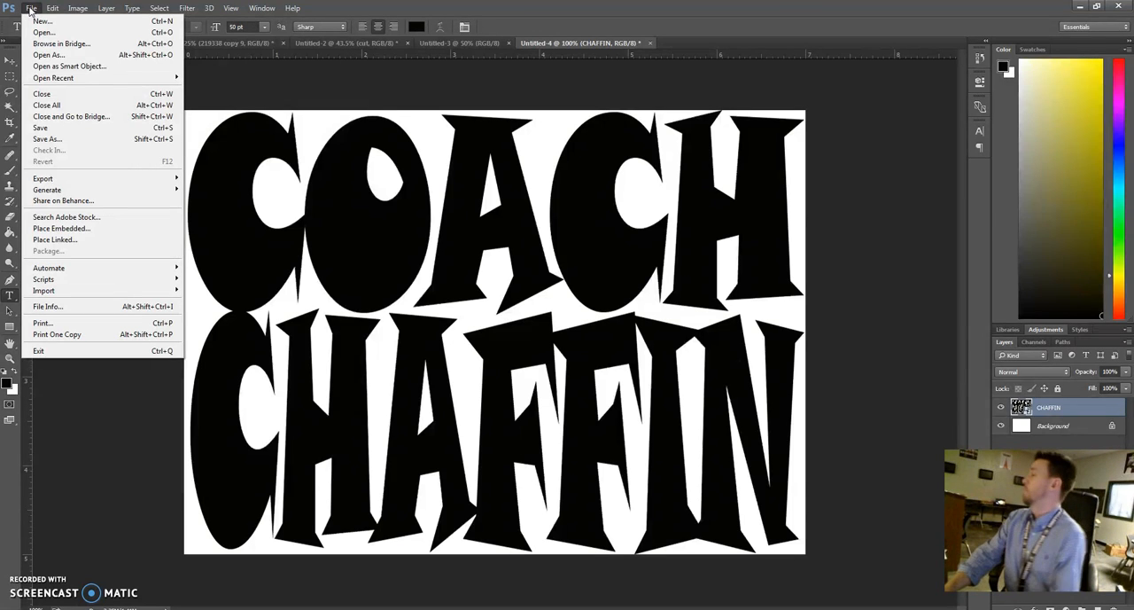
click(103, 230)
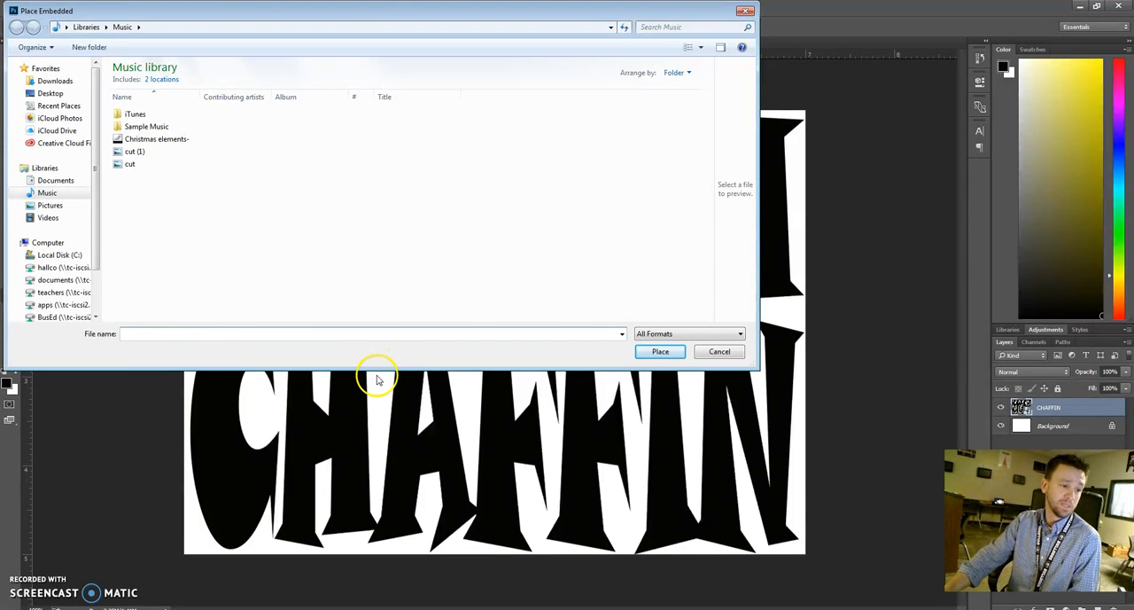
drag(378, 368, 379, 448)
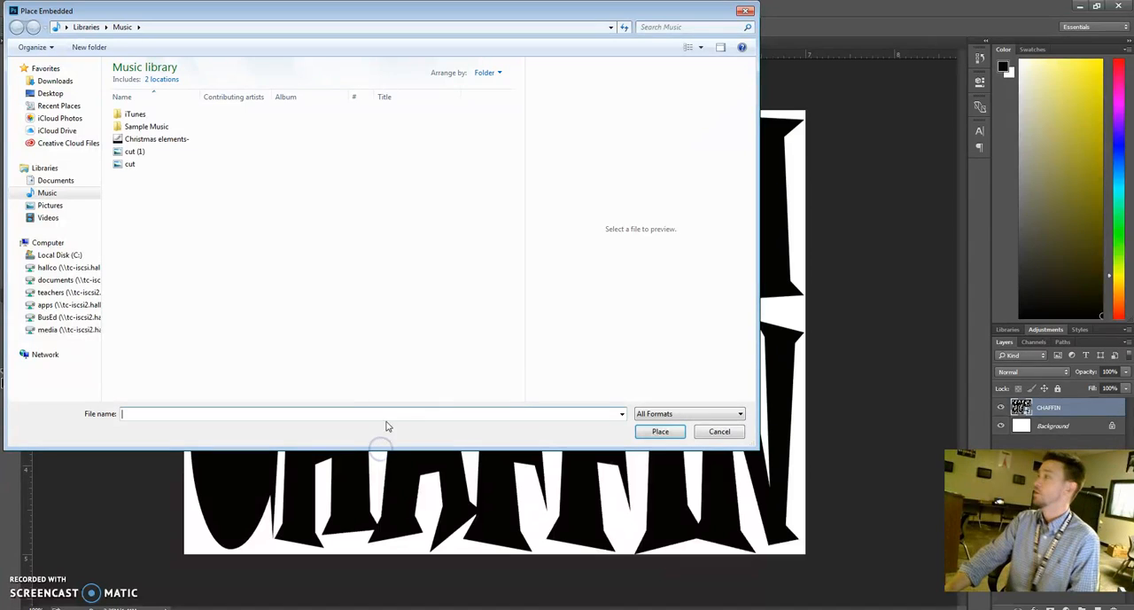
click(133, 153)
click(658, 432)
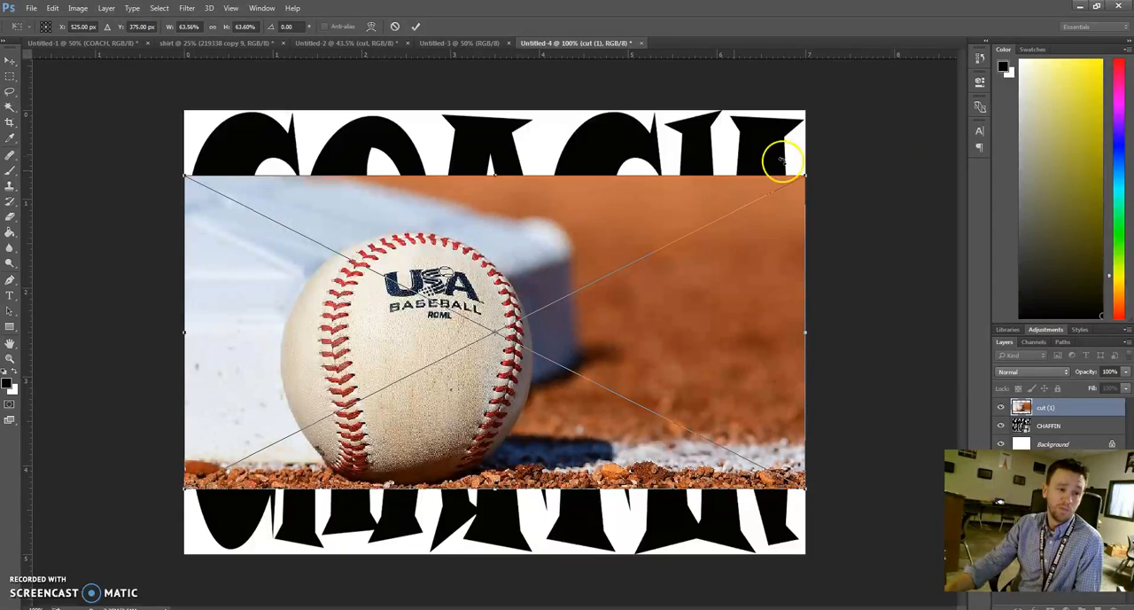
Scale the placed baseball photo to about 93% so it covers the canvas, and clip it to the lettering layer with a clipping mask
drag(808, 176, 956, 99)
drag(183, 507, 69, 583)
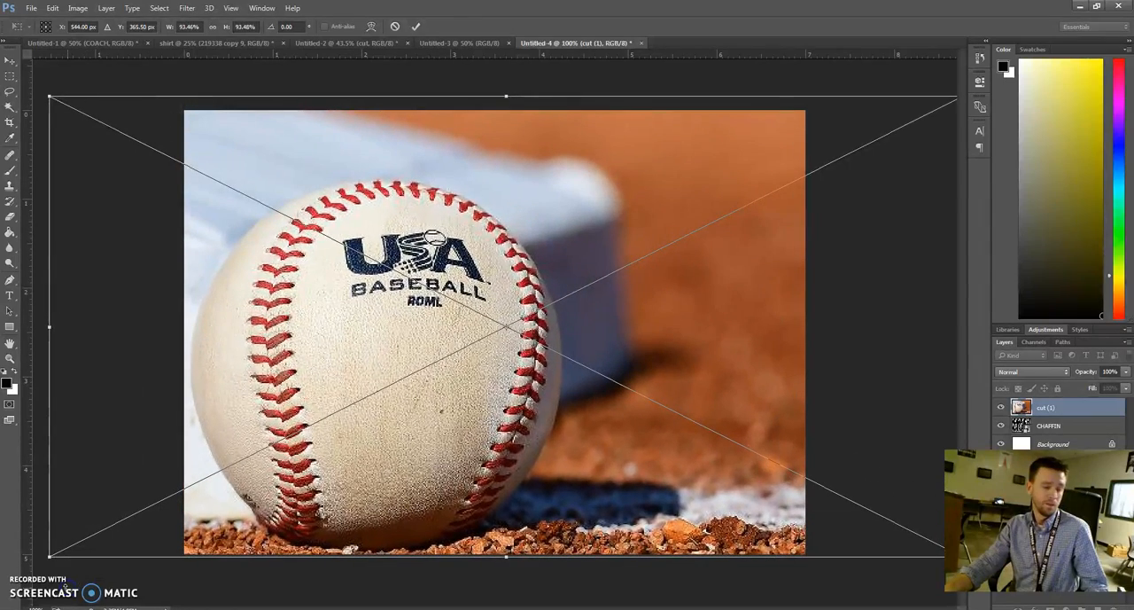
key(Return)
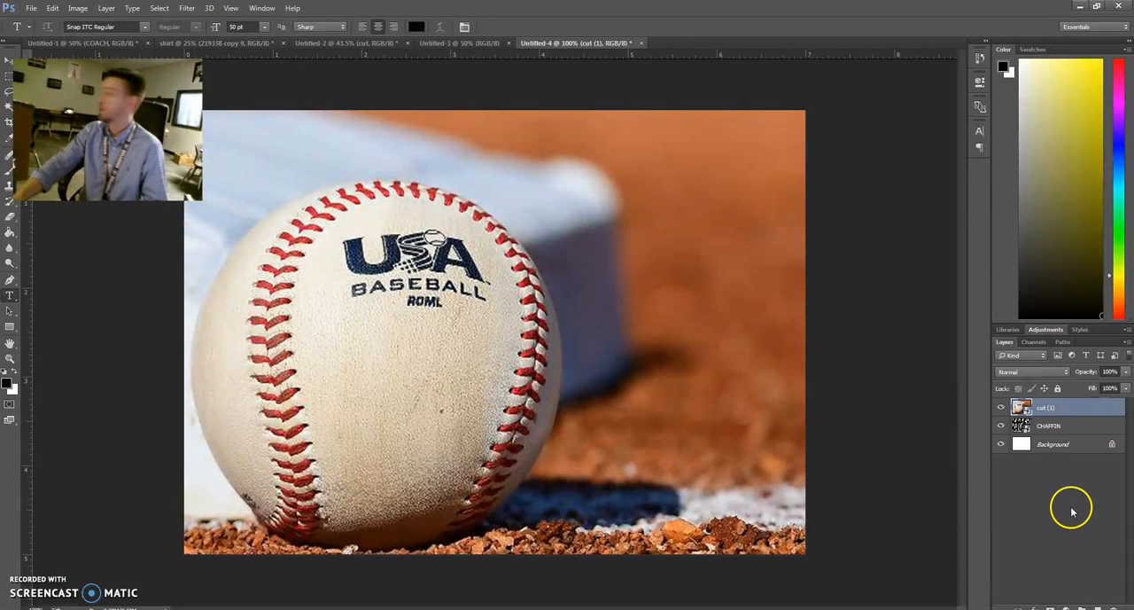
right_click(1076, 416)
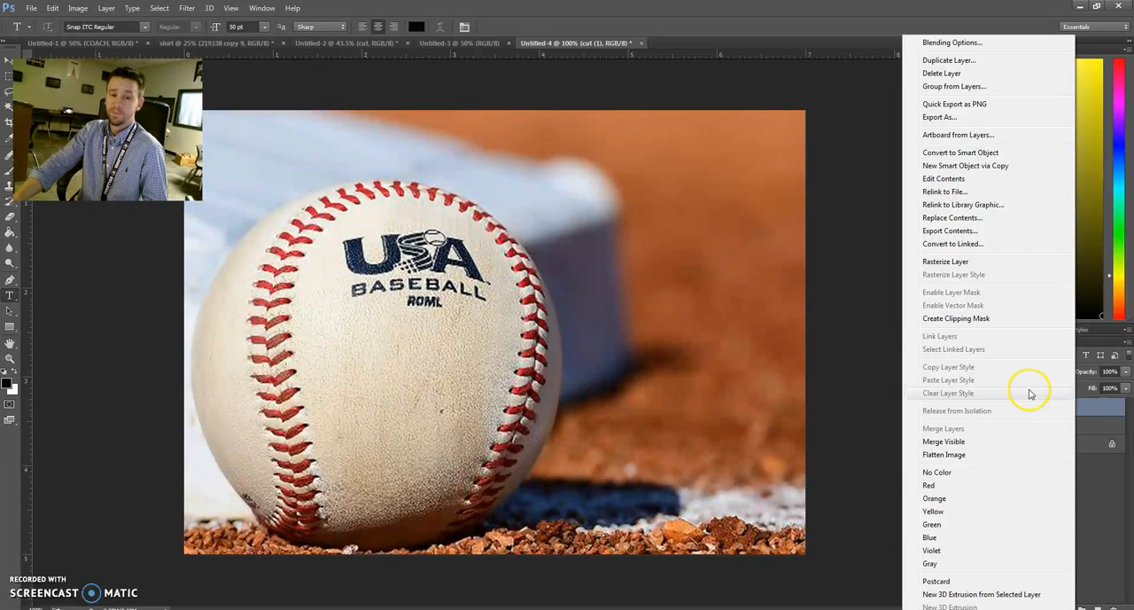
click(972, 319)
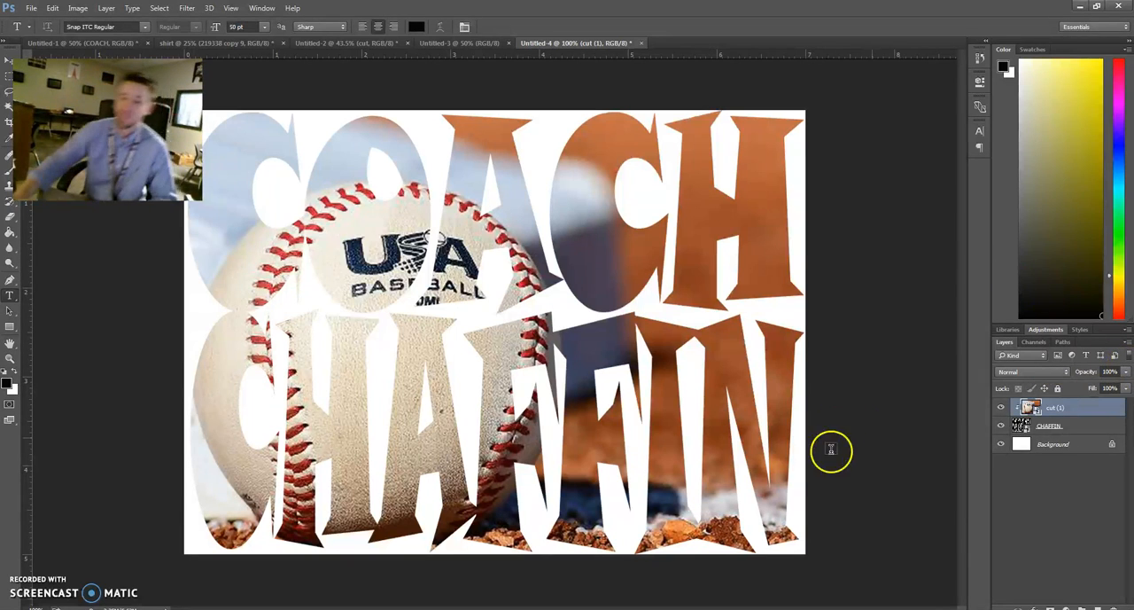
Add a Stroke layer style to the lettering smart object and set its size to 1 px
double_click(1076, 428)
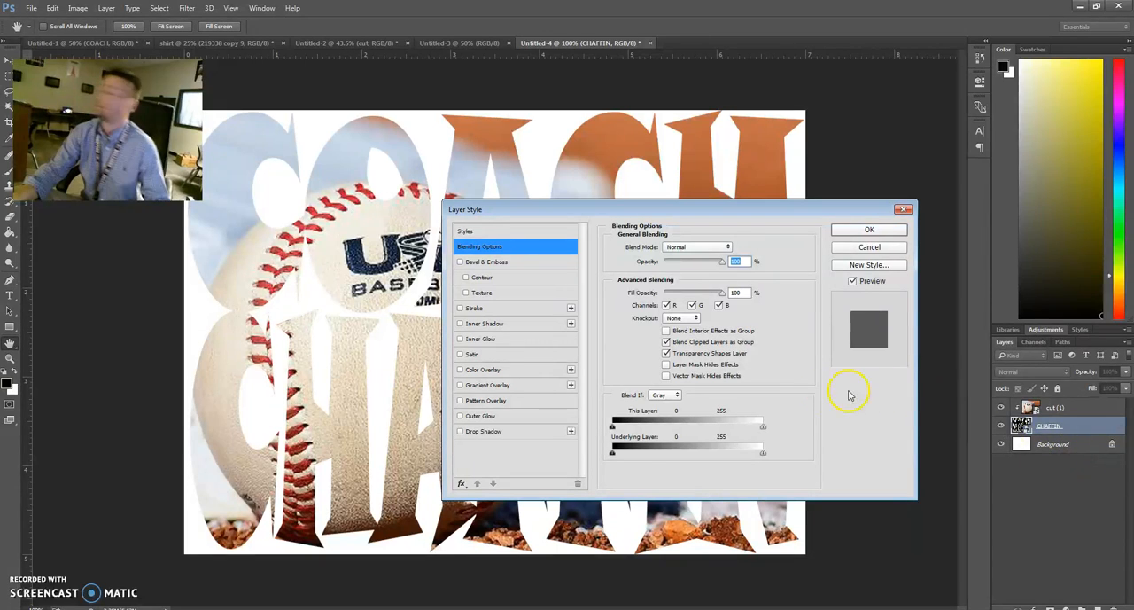
click(460, 308)
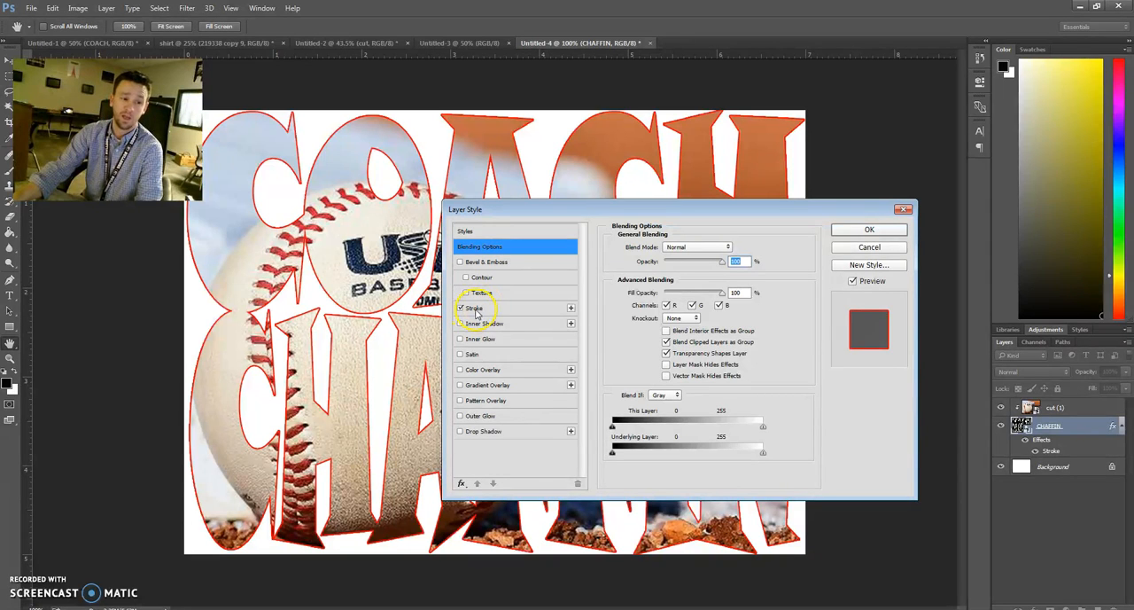
click(474, 309)
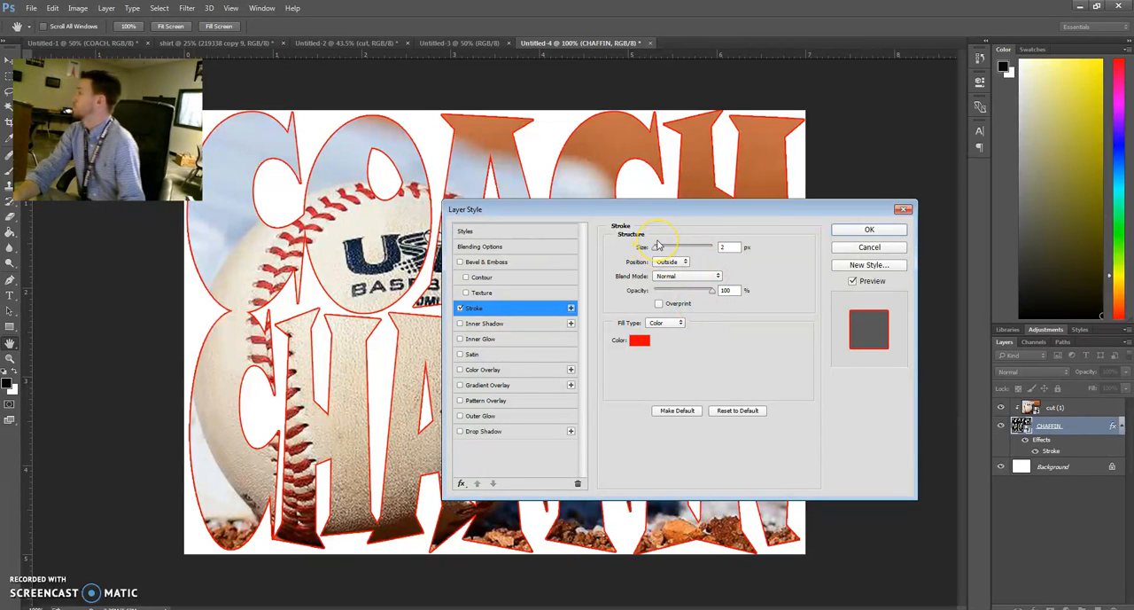
drag(657, 251, 717, 251)
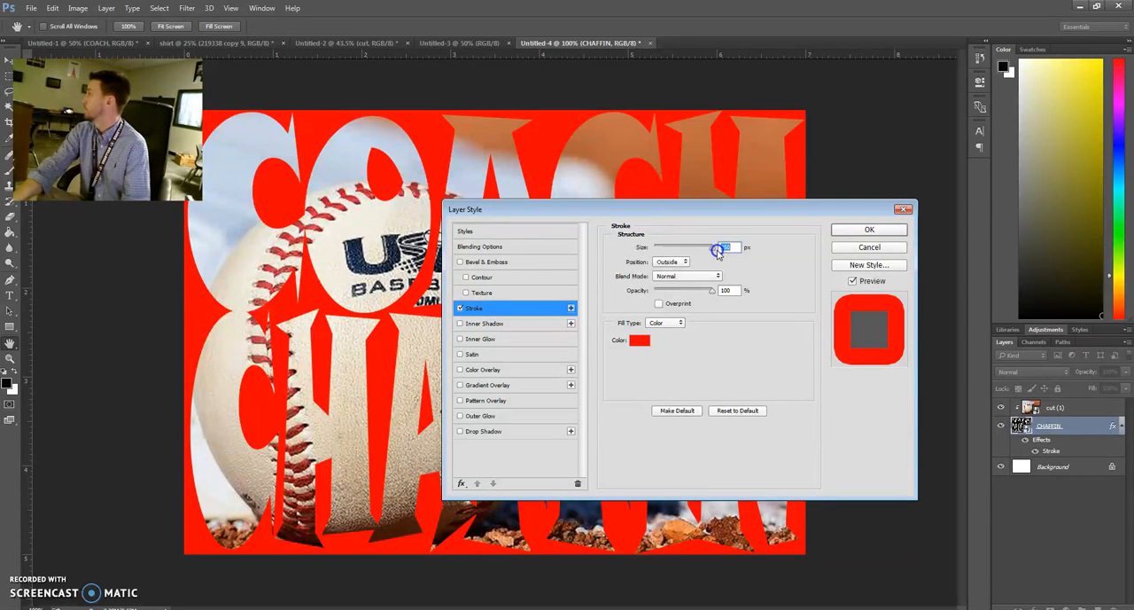
drag(717, 251, 652, 247)
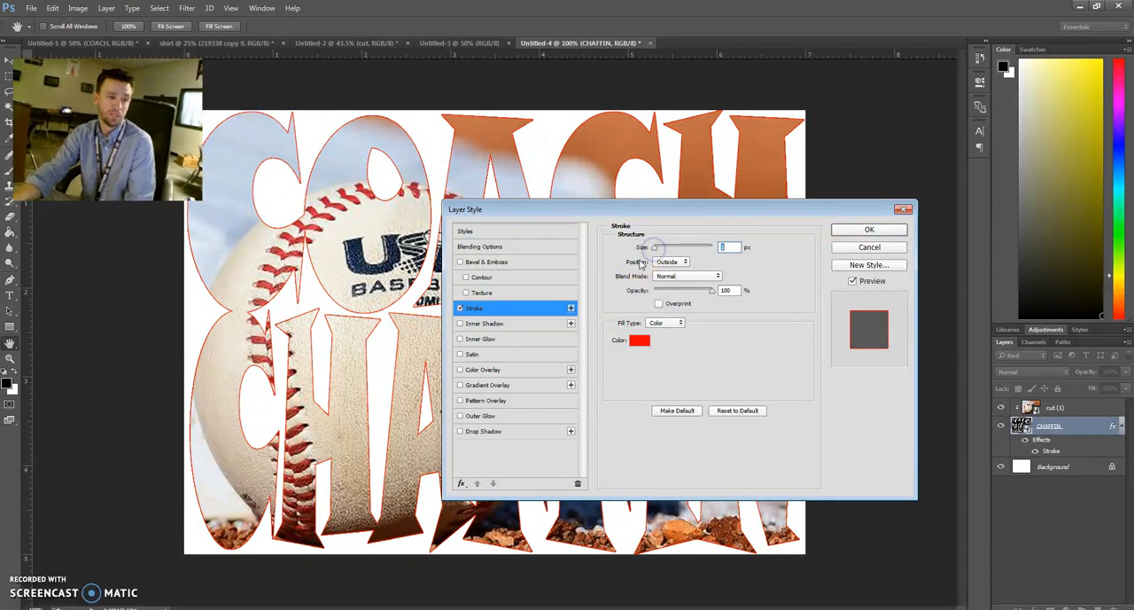
Change the stroke color to the dark navy 0f1f38, sampled from the USA logo on the baseball
click(638, 340)
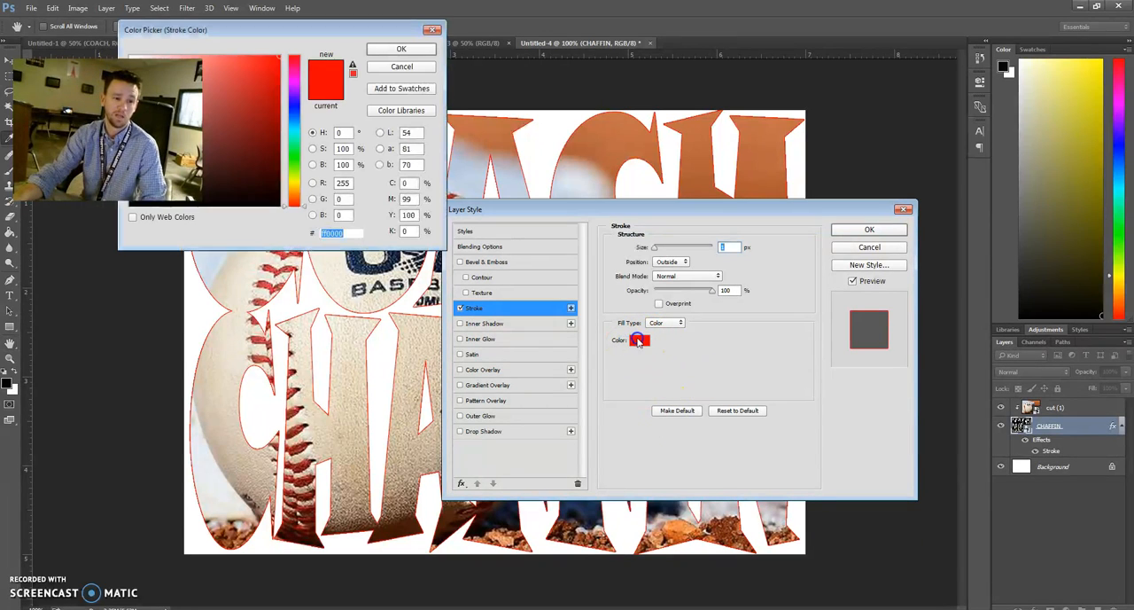
click(279, 203)
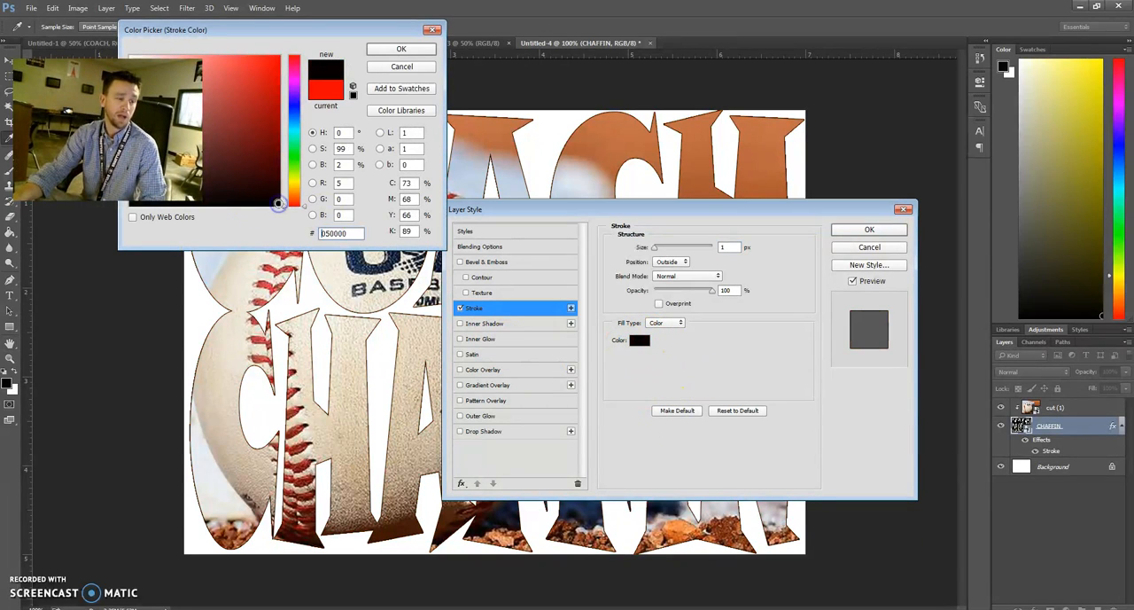
click(365, 263)
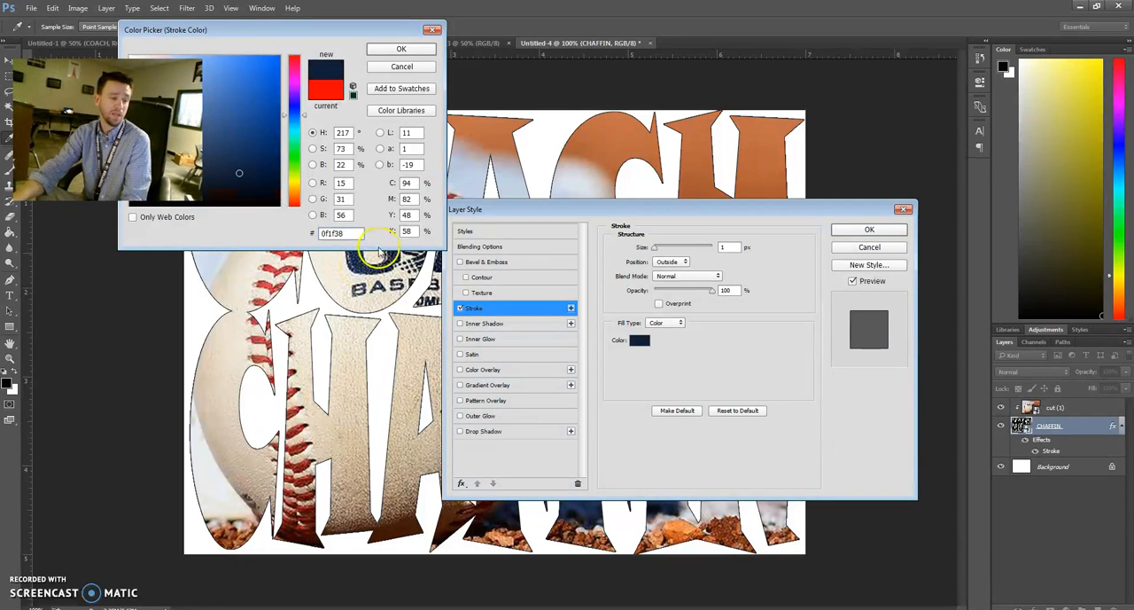
click(403, 49)
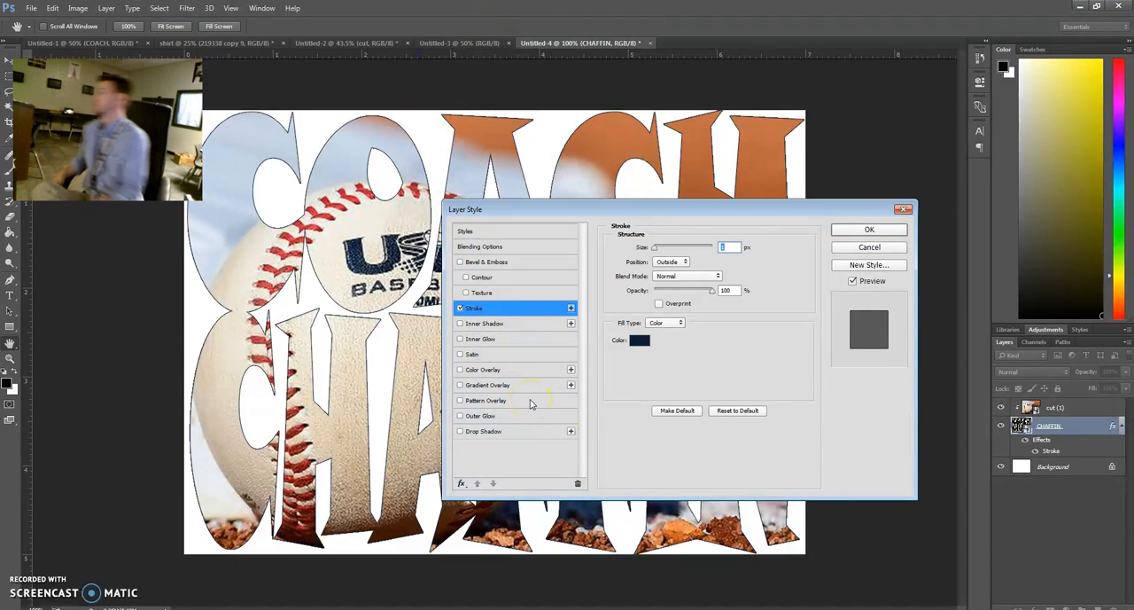
Add a drop shadow to the lettering with a 6° angle, 18 px distance, 83% spread and minimal size, and apply the layer style
click(460, 431)
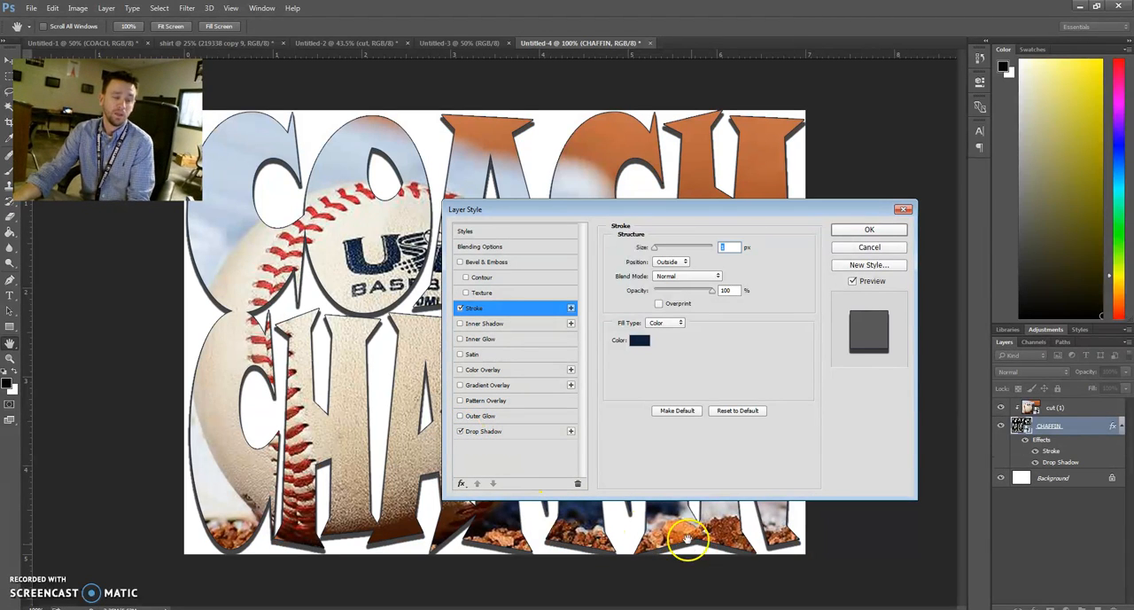
click(486, 431)
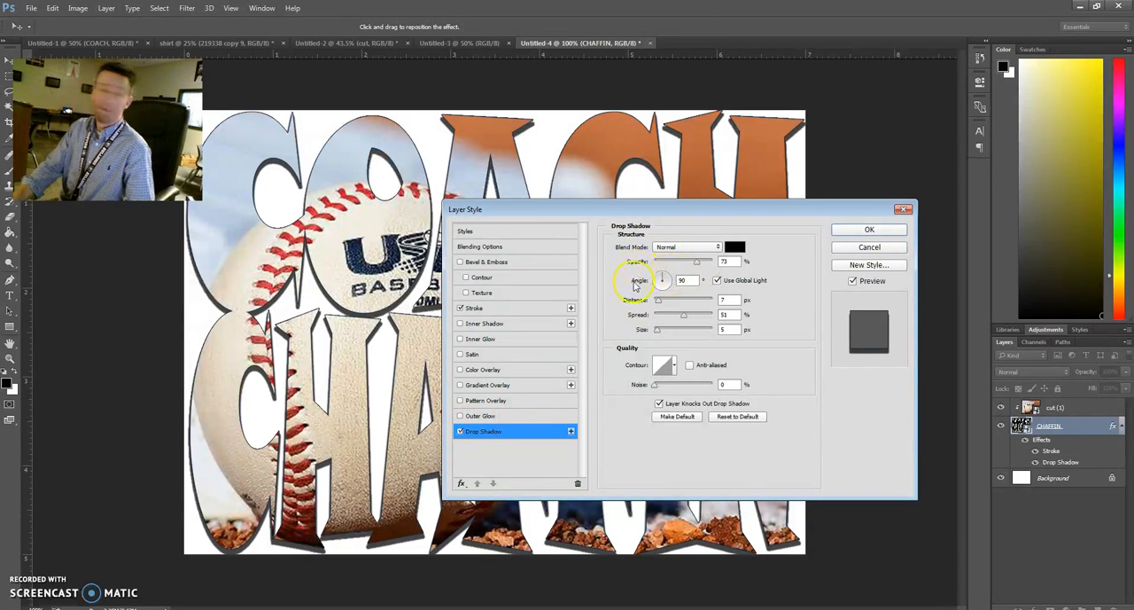
mouse_move(662, 277)
mouse_down()
mouse_move(655, 287)
mouse_move(667, 287)
mouse_up()
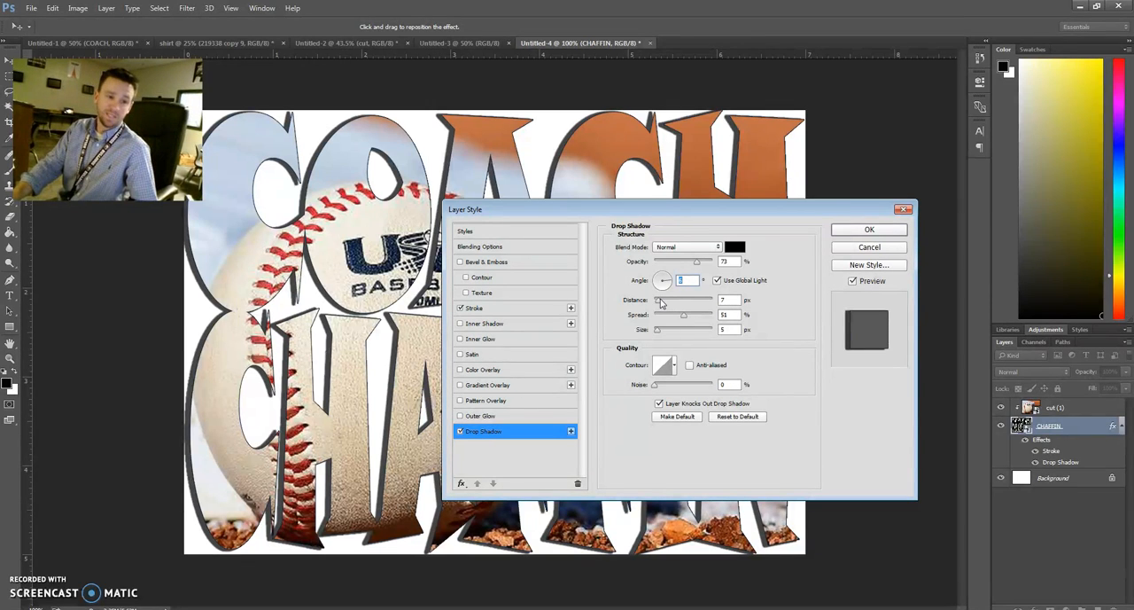
click(660, 302)
drag(661, 301, 689, 303)
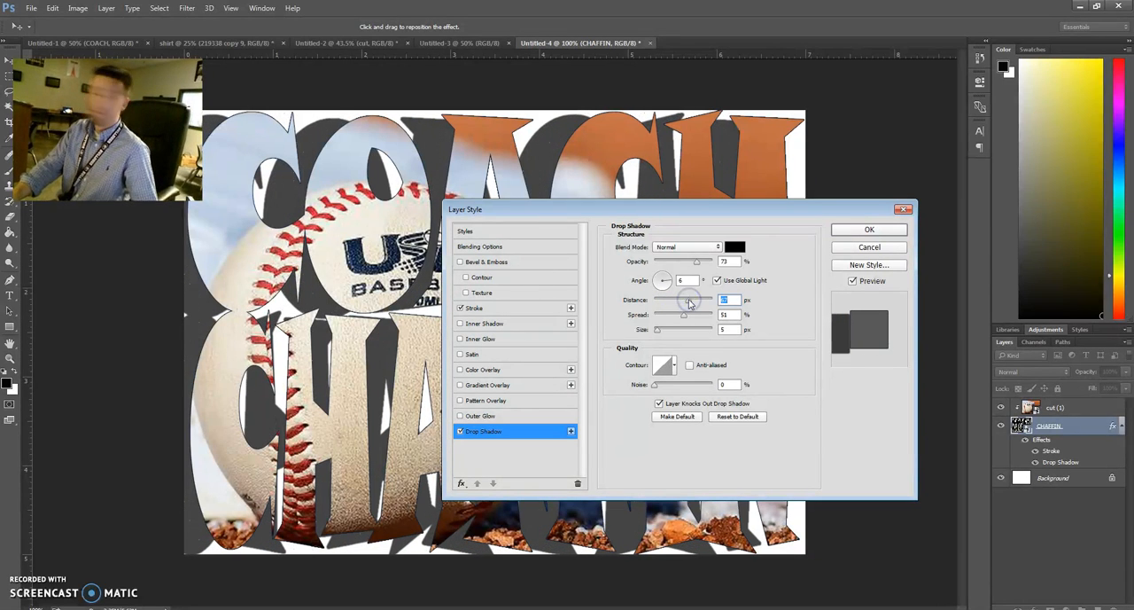
drag(691, 299, 665, 299)
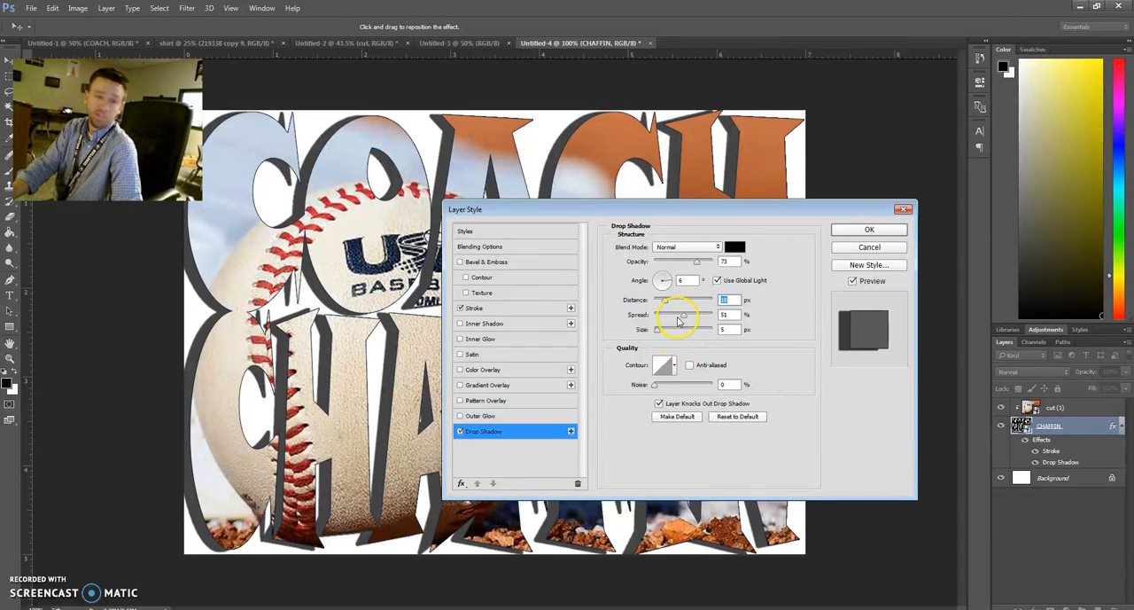
drag(683, 319, 655, 331)
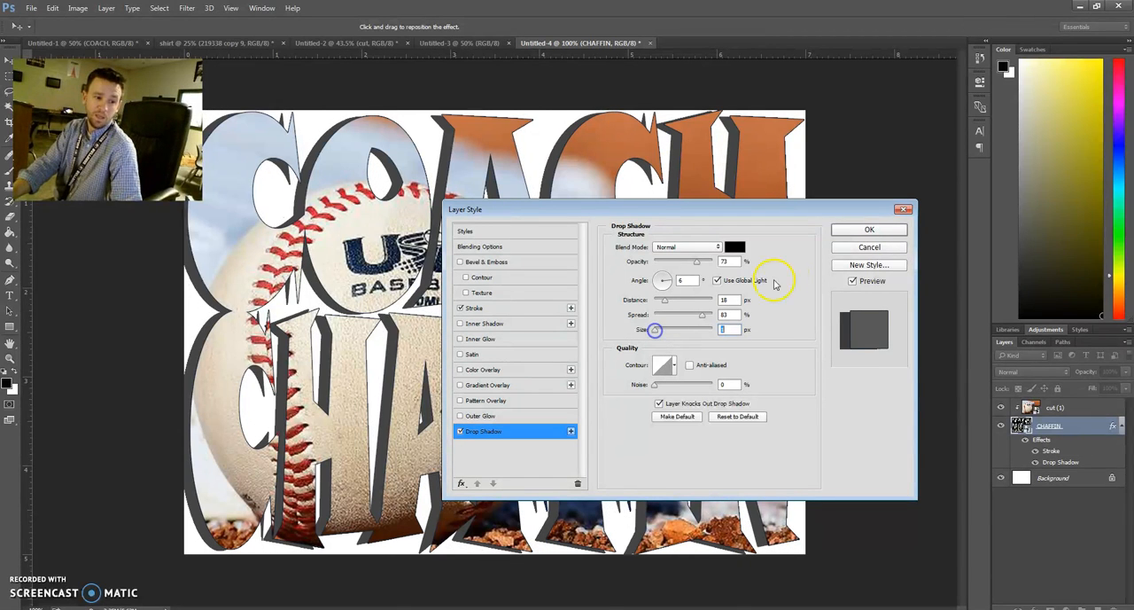
click(861, 230)
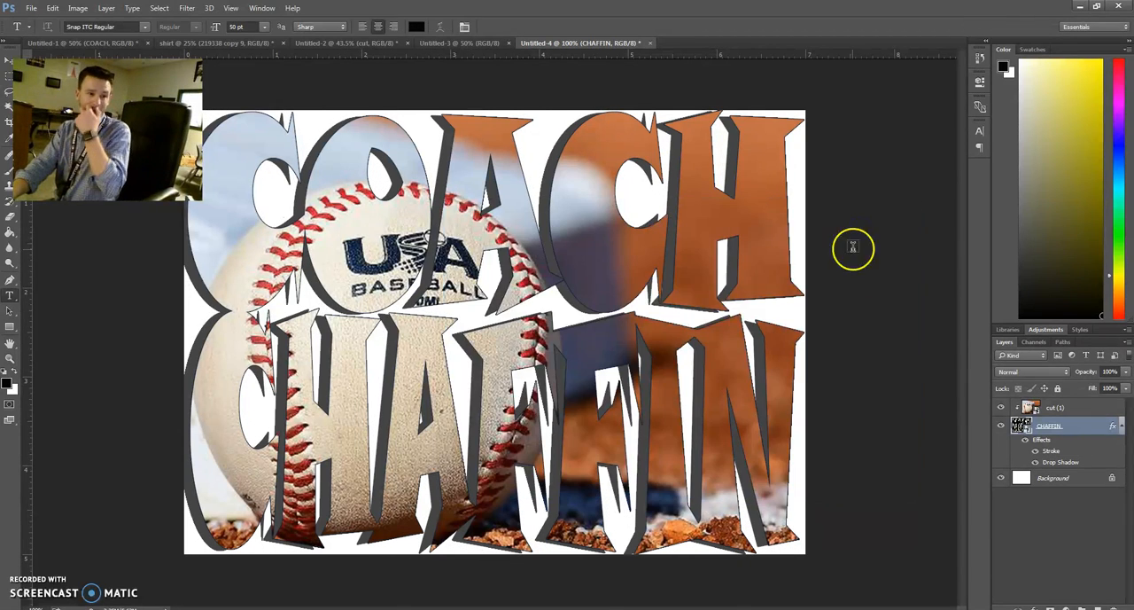